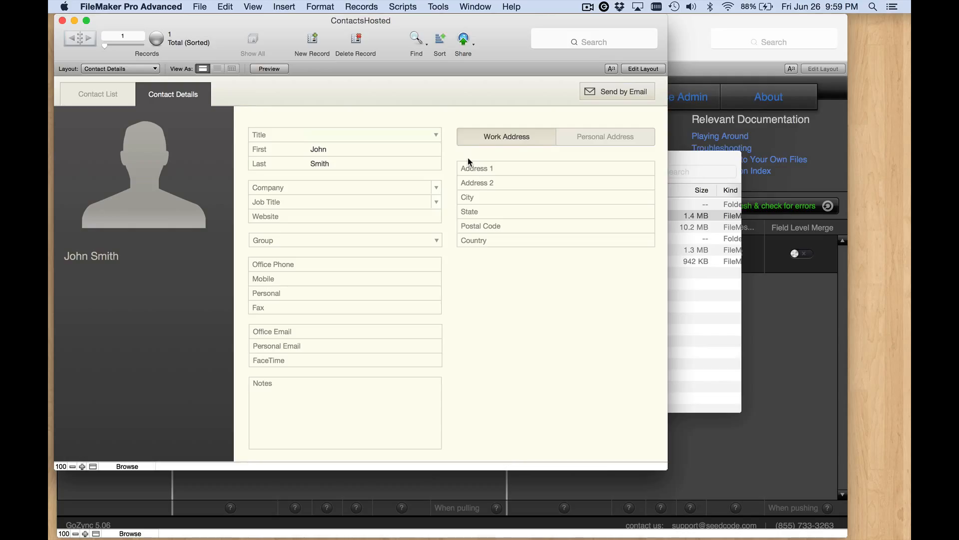
- Review the ContactsHosted database's tables, Contacts fields and relationship graph occurrences
key(super+shift+d)
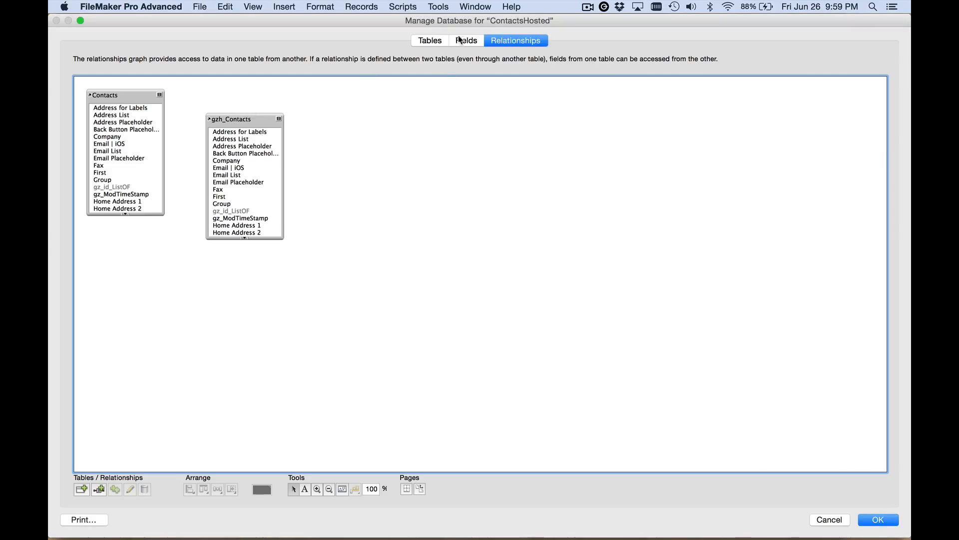
click(439, 41)
double_click(194, 98)
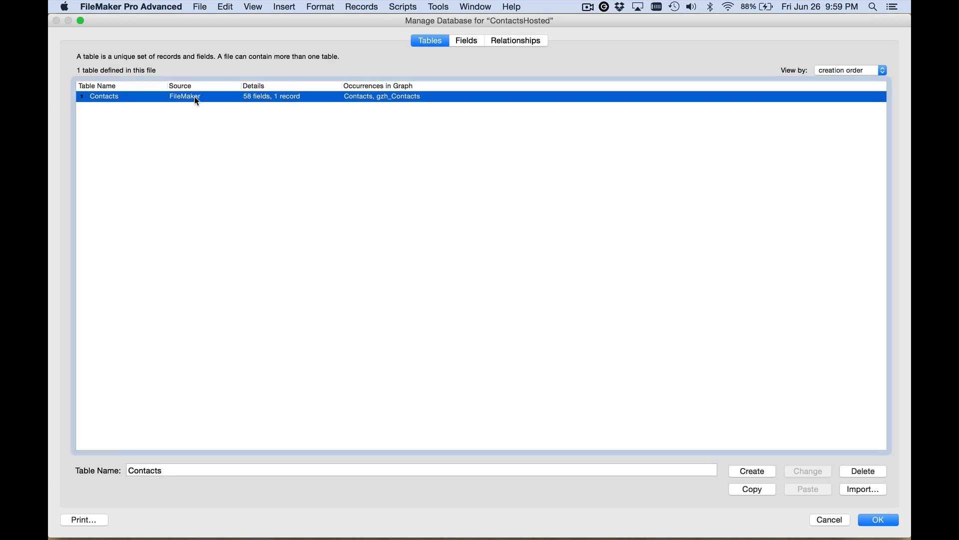
click(129, 209)
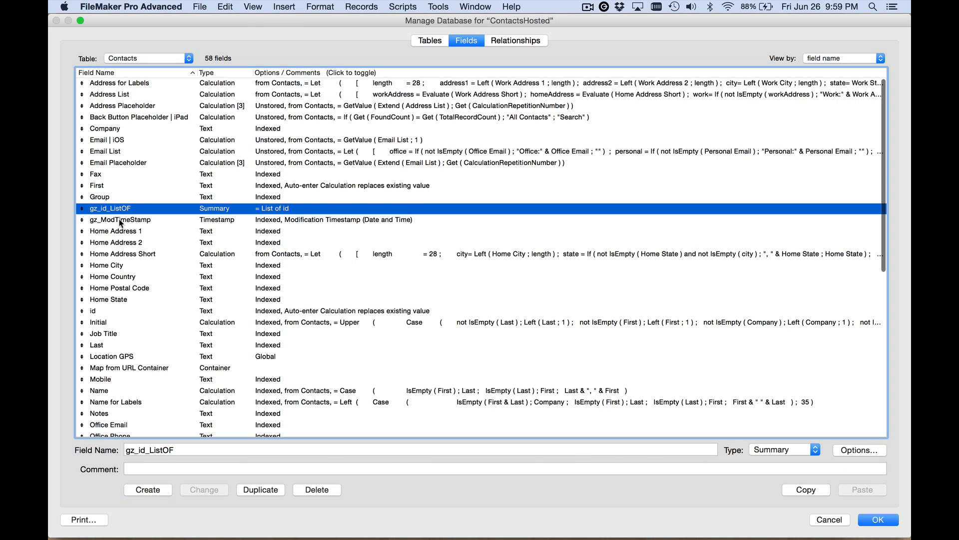
shift+click(151, 220)
click(494, 41)
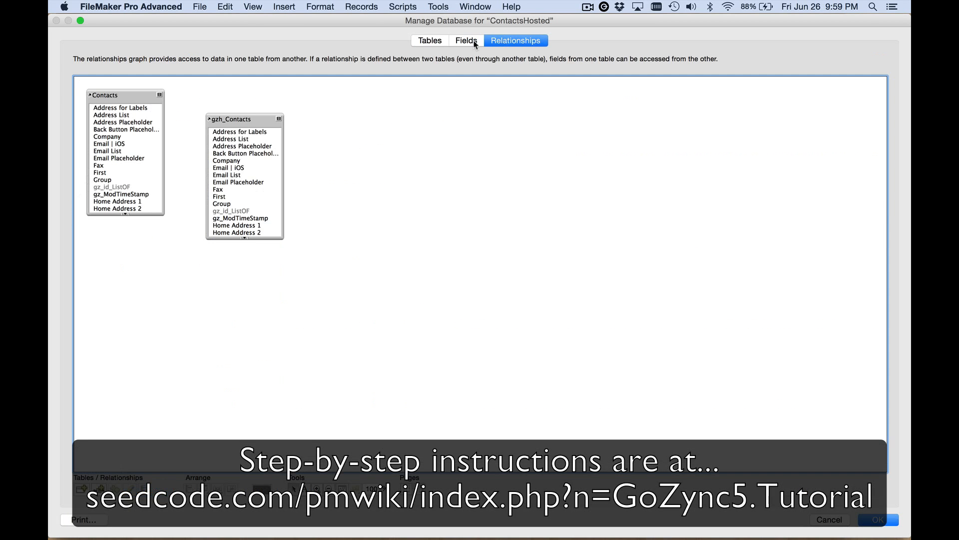
click(250, 120)
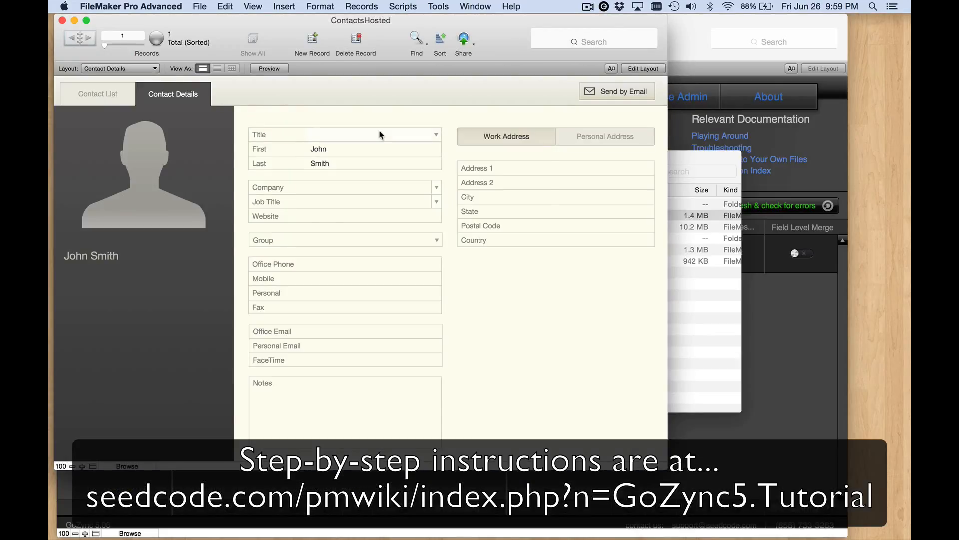
- Open the gzh_Contacts layout from the layout manager to inspect it, then close its window
key(super+shift+l)
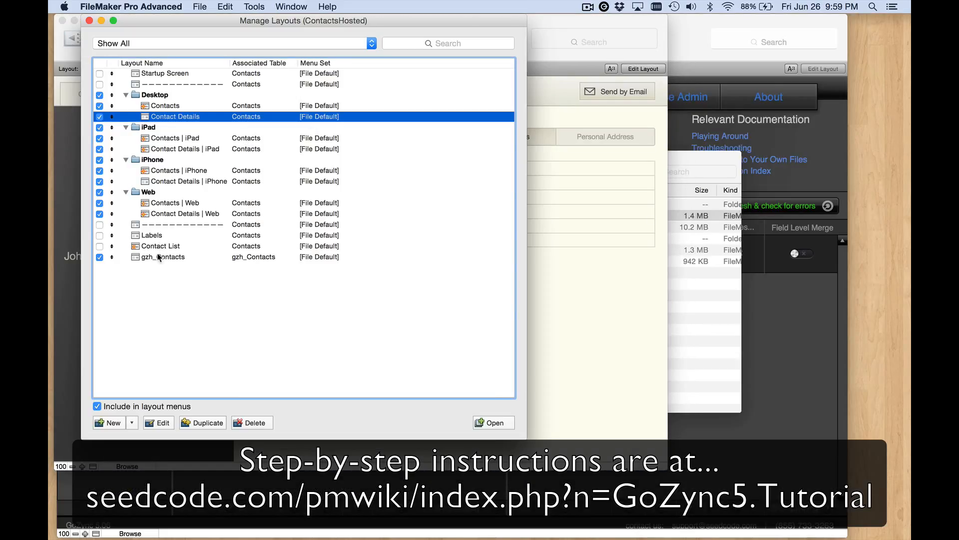
click(159, 257)
click(491, 422)
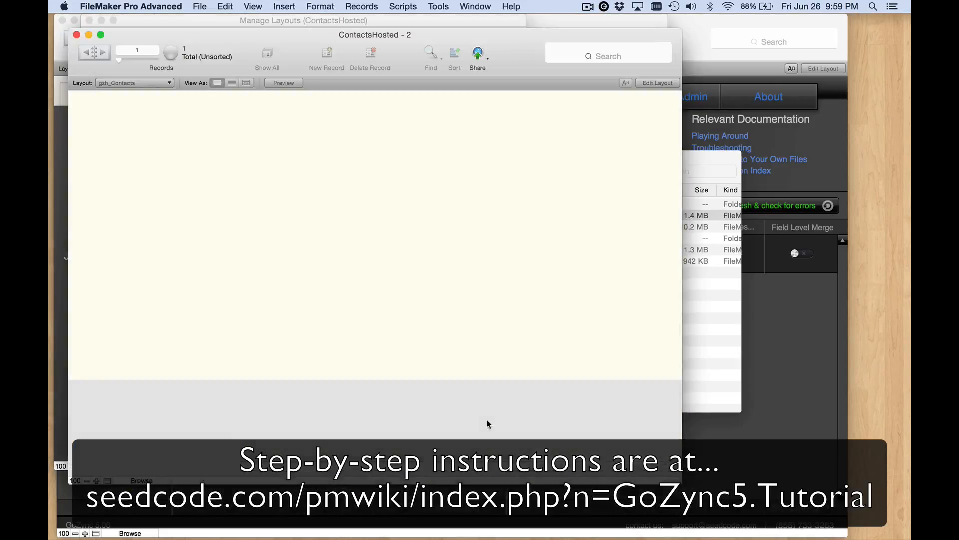
key(super+w)
key(super+w)
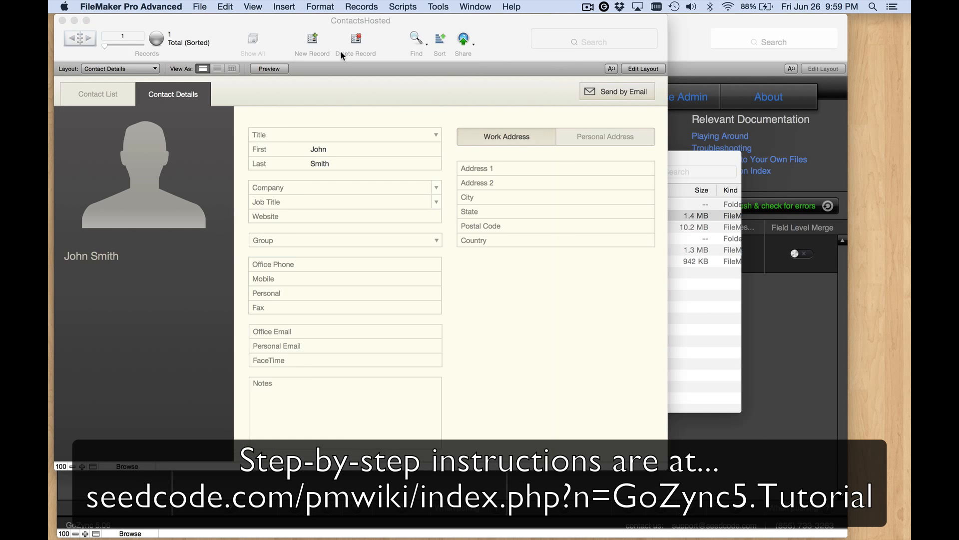
- Review the GoZync script folder in the ContactsHosted script manager
key(super+shift+s)
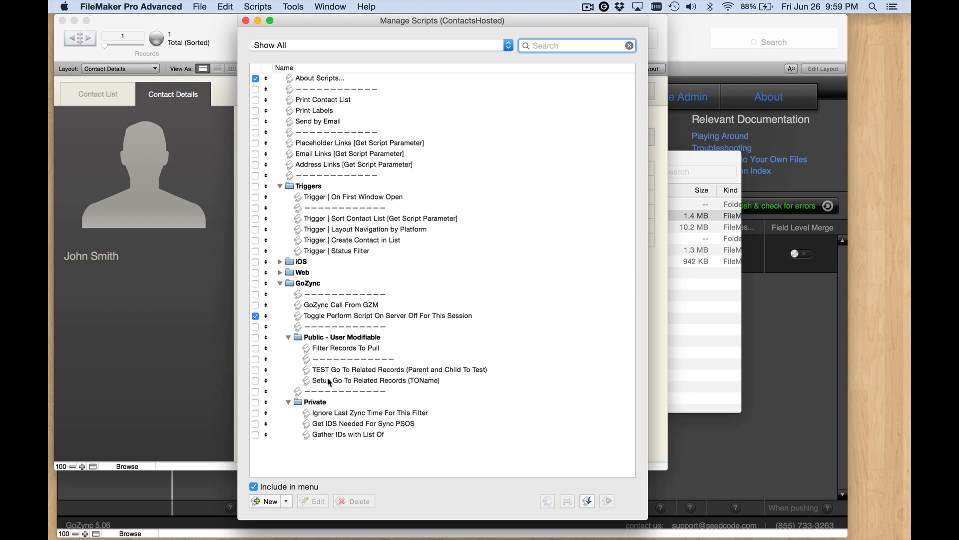
click(317, 285)
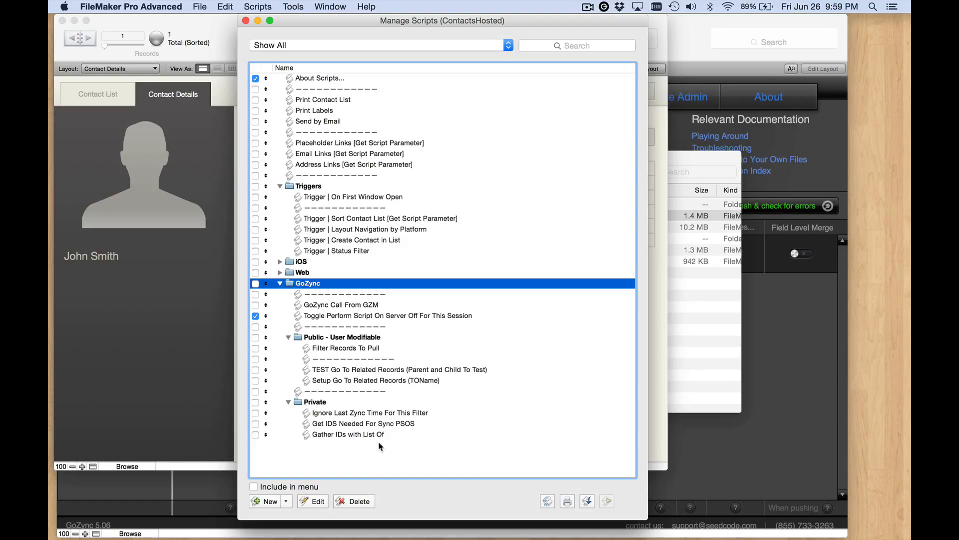
key(super+w)
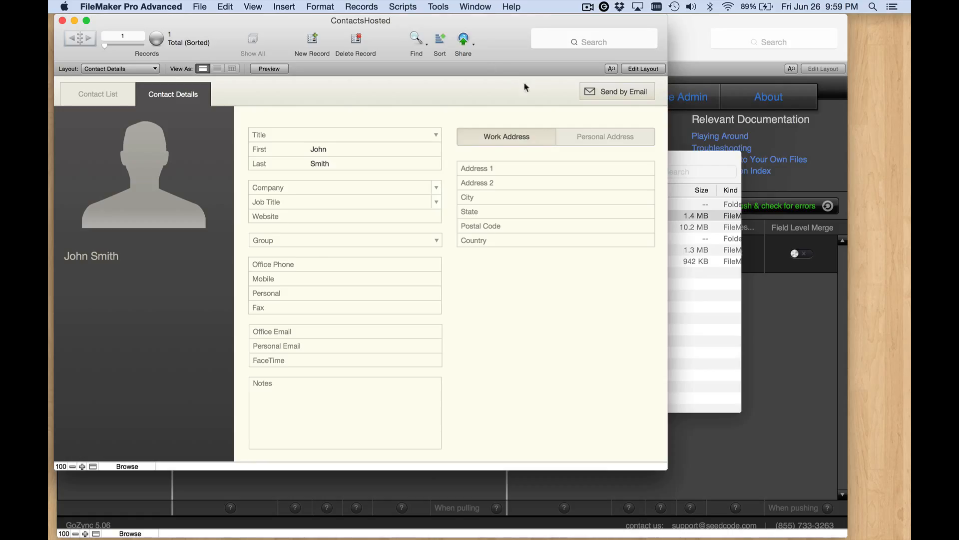
- Open WorxMobile.fmp12 from the Mobile folder and copy its gz table in the database manager
click(695, 159)
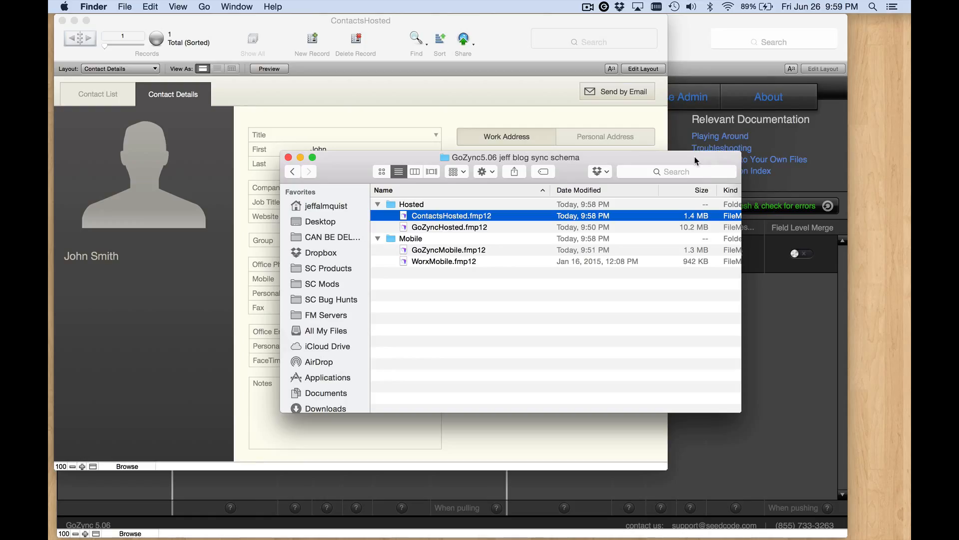
double_click(405, 261)
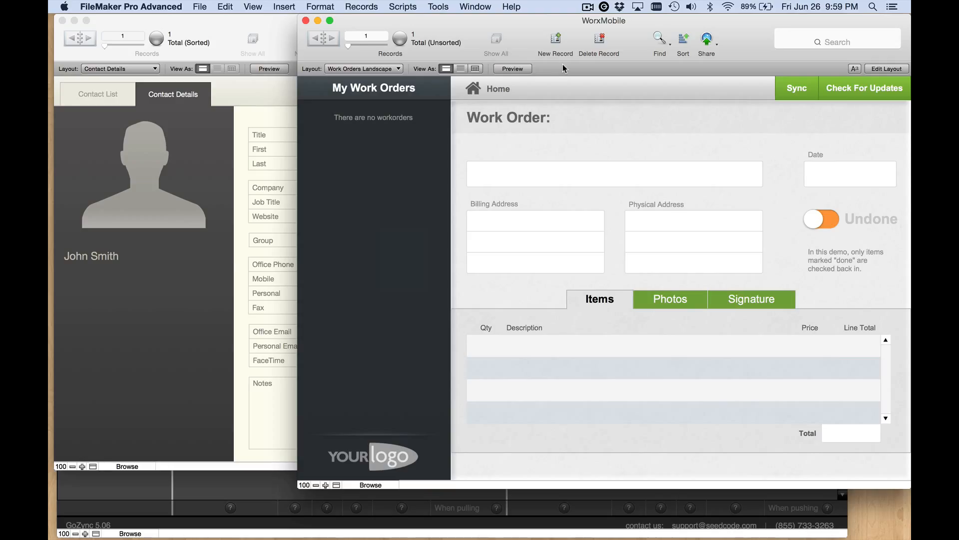
key(super+shift+d)
click(432, 42)
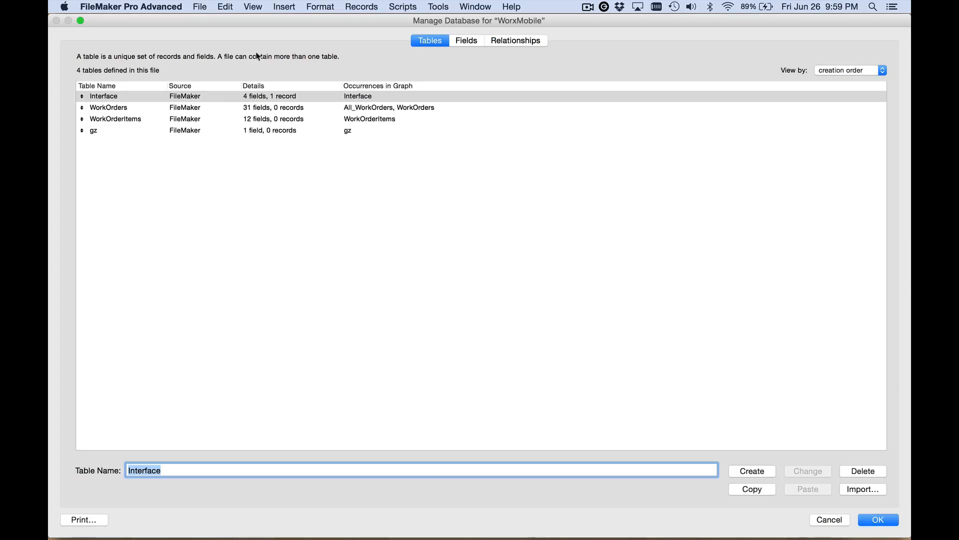
click(128, 129)
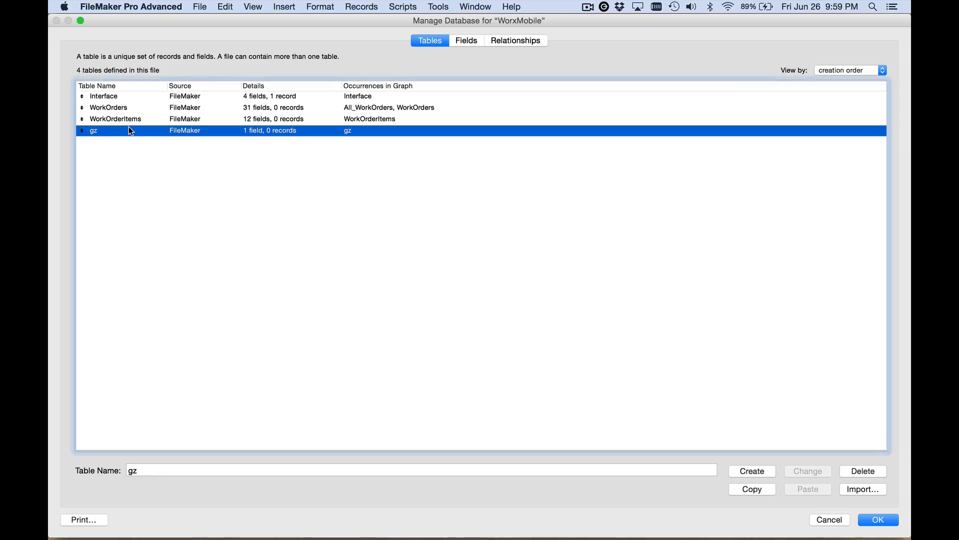
click(752, 488)
key(Return)
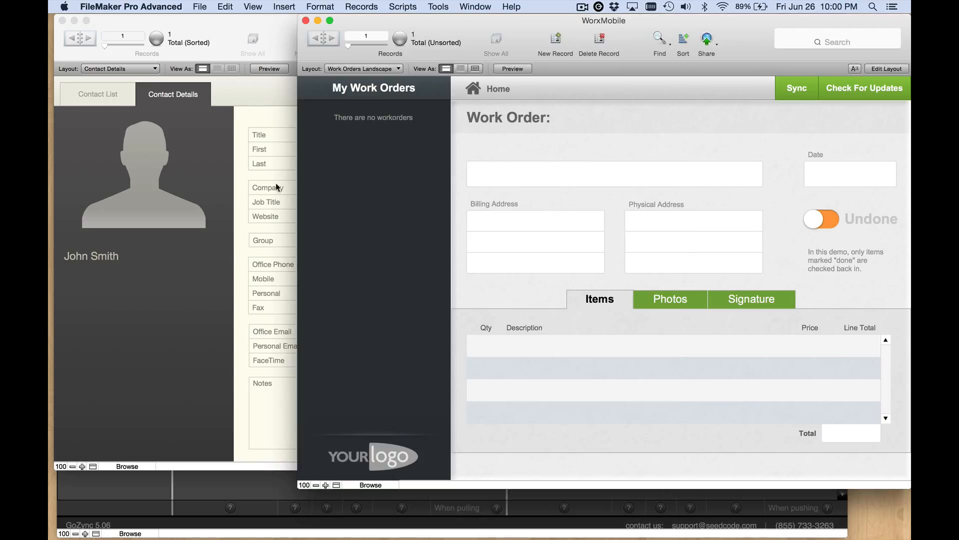
- Paste the gz table into the ContactsHosted database and save
click(266, 185)
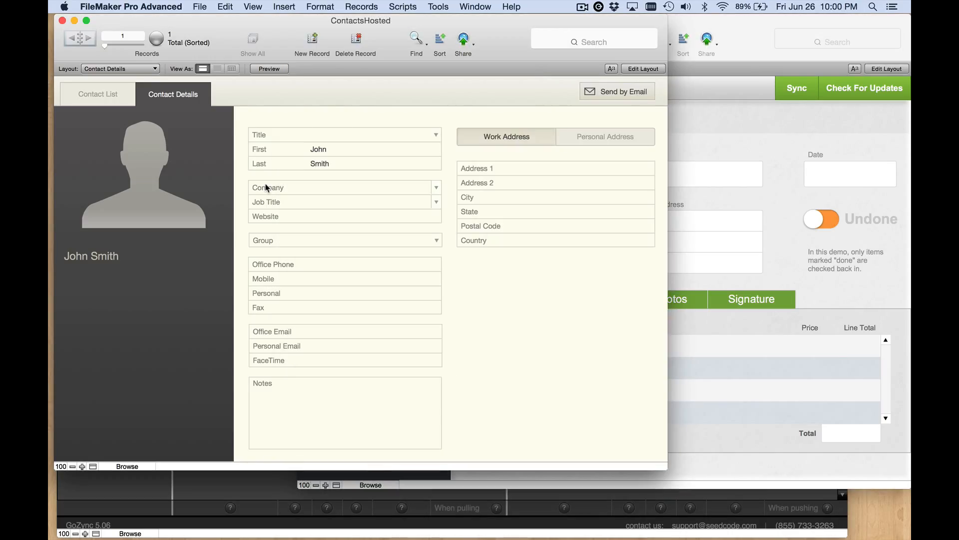
key(super+shift+d)
key(super+v)
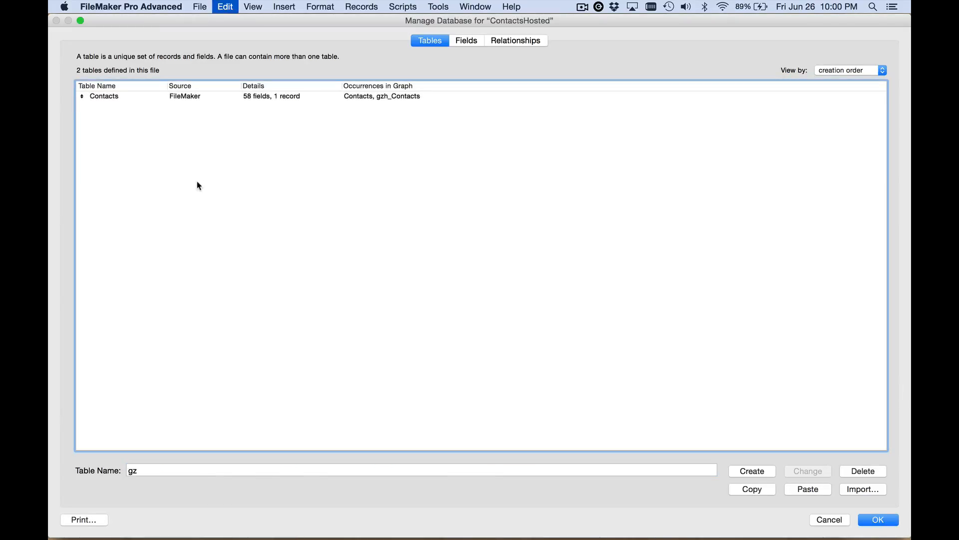
click(879, 520)
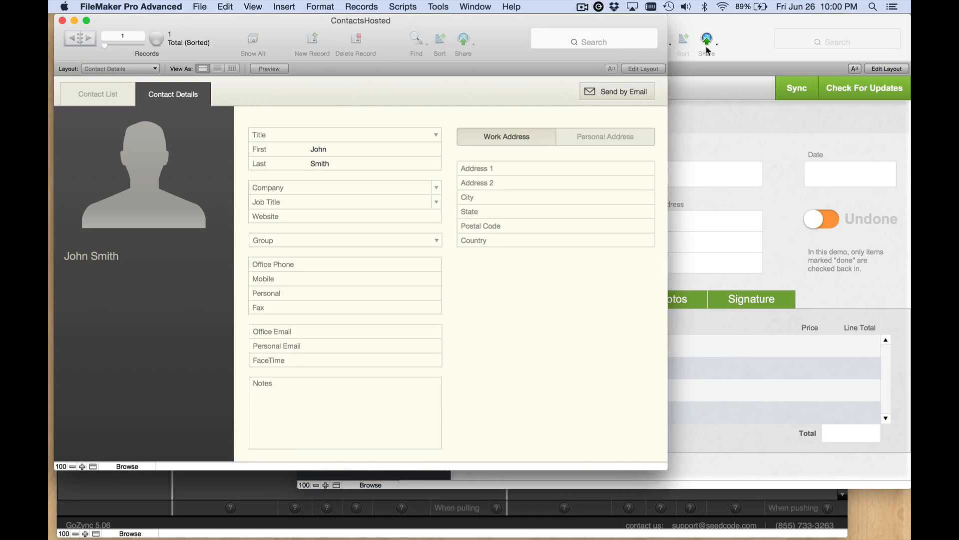
- Copy the gz_LatestAction, gz_Send and gz_TimeStampZynced fields from the WorxMobile WorkOrders table
click(707, 50)
key(super+shift+d)
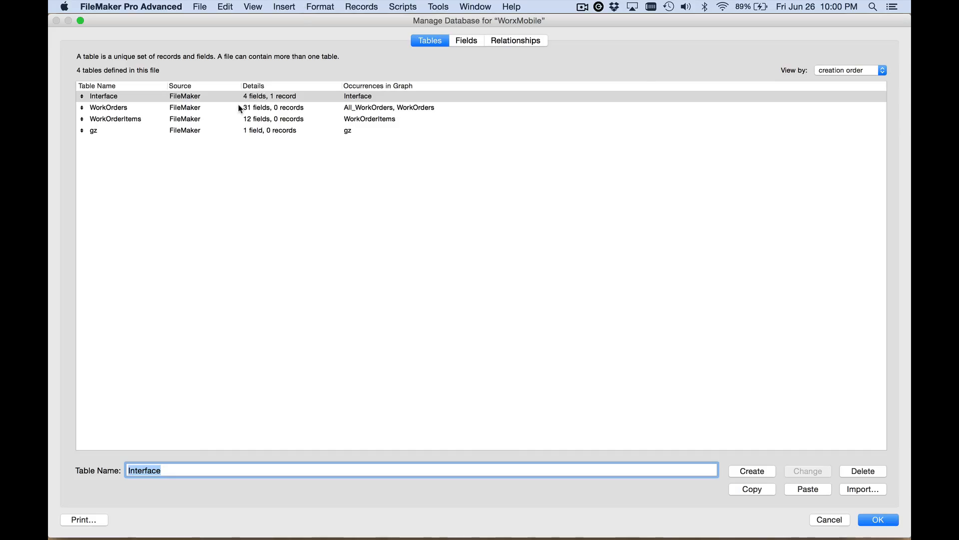
double_click(134, 106)
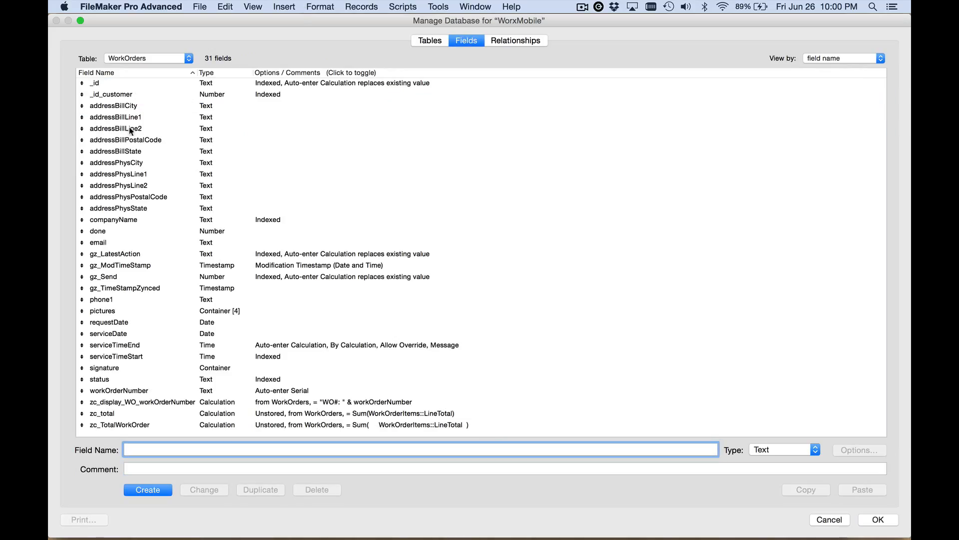
click(111, 254)
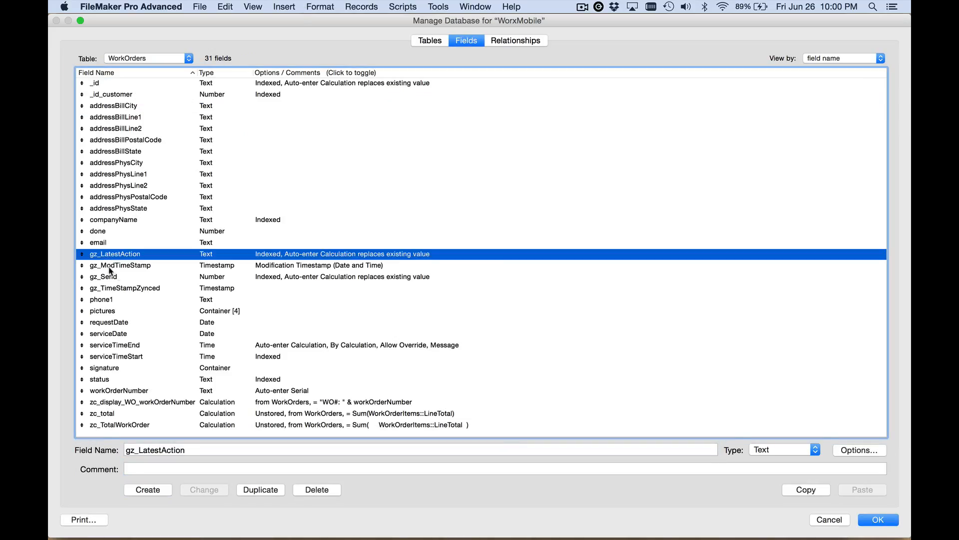
super+click(110, 278)
super+click(110, 289)
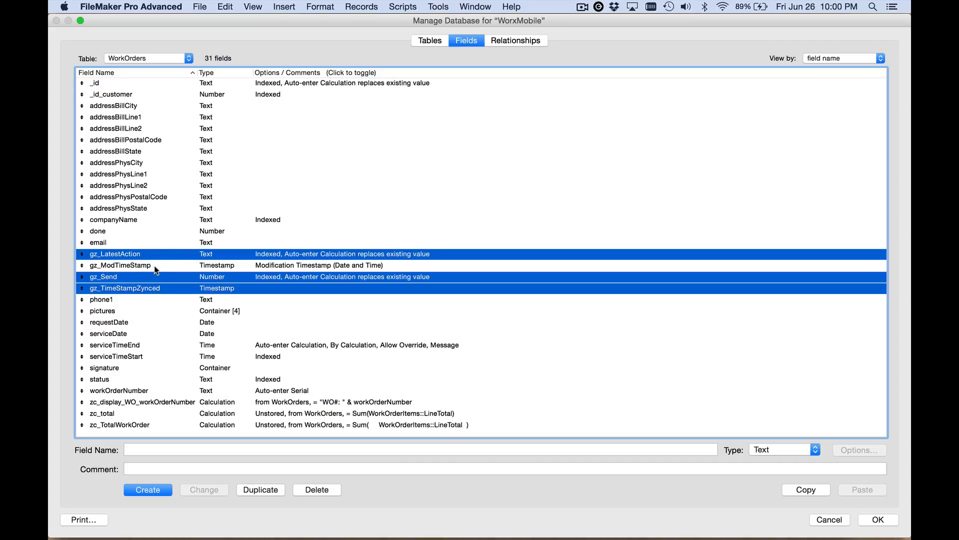
key(super+c)
key(Escape)
- Paste the three gz fields into the ContactsHosted Contacts table and save the database changes
click(212, 162)
key(super+shift+d)
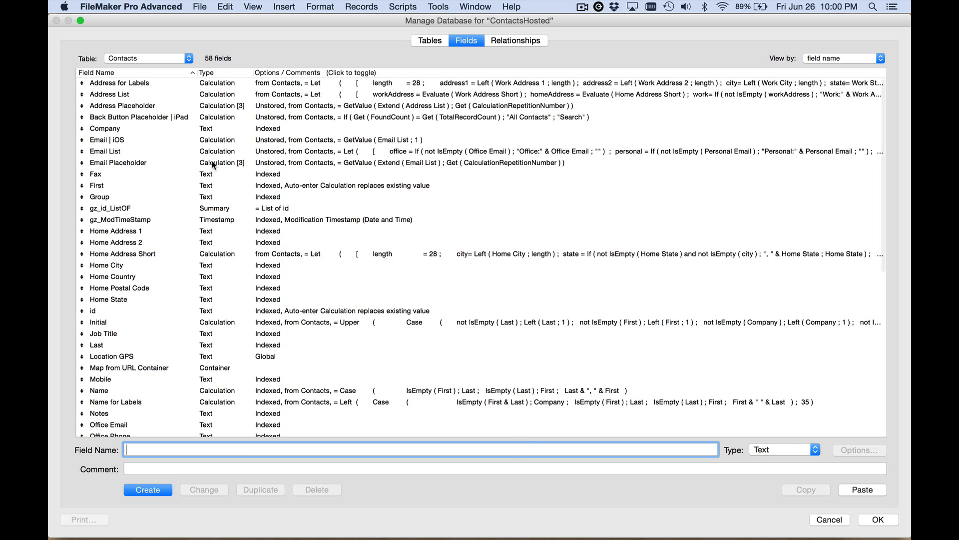
key(super+v)
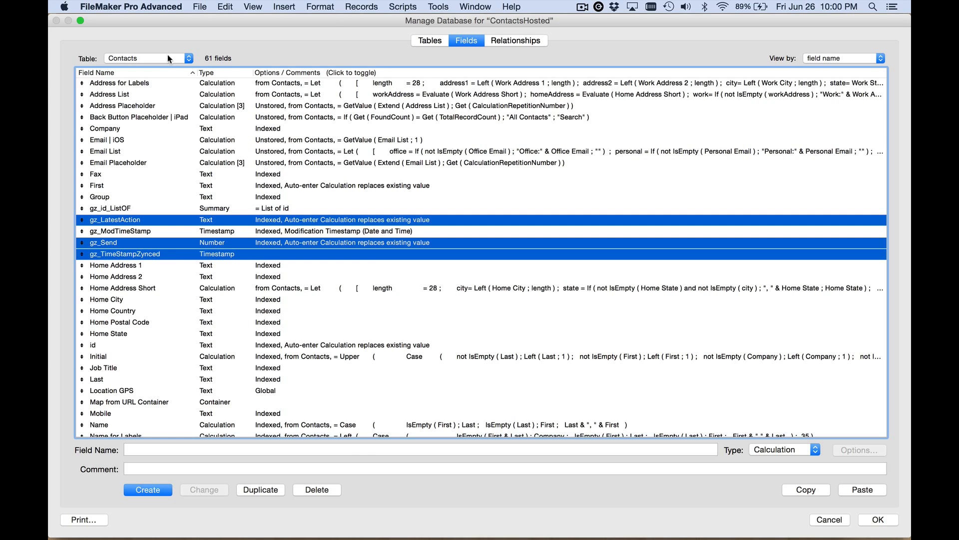
click(161, 61)
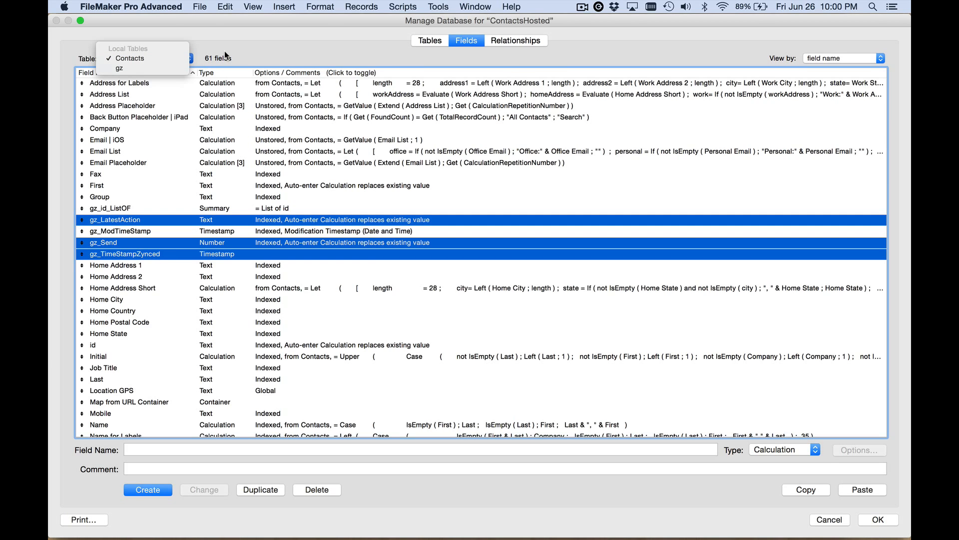
click(224, 51)
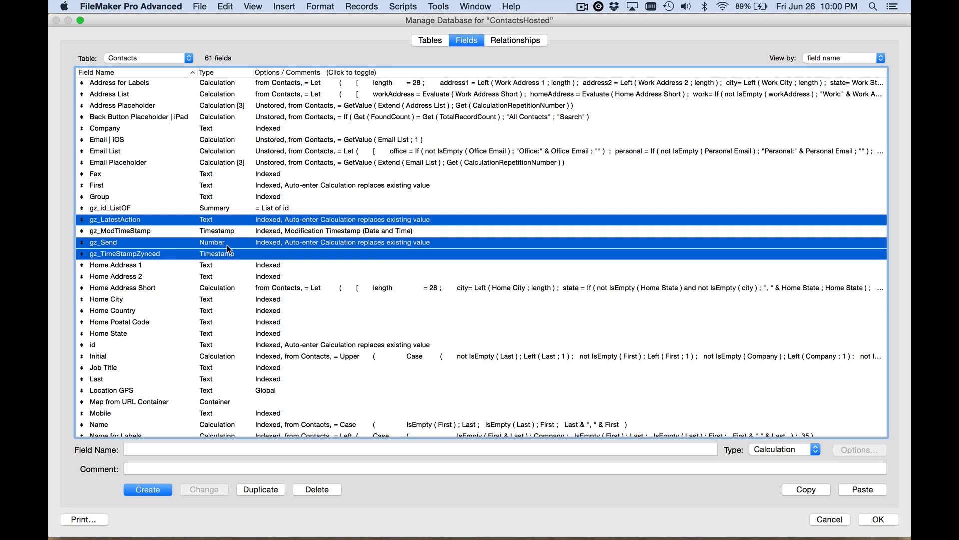
click(878, 520)
- Copy the GoZync script folder from the WorxMobile script manager
click(736, 121)
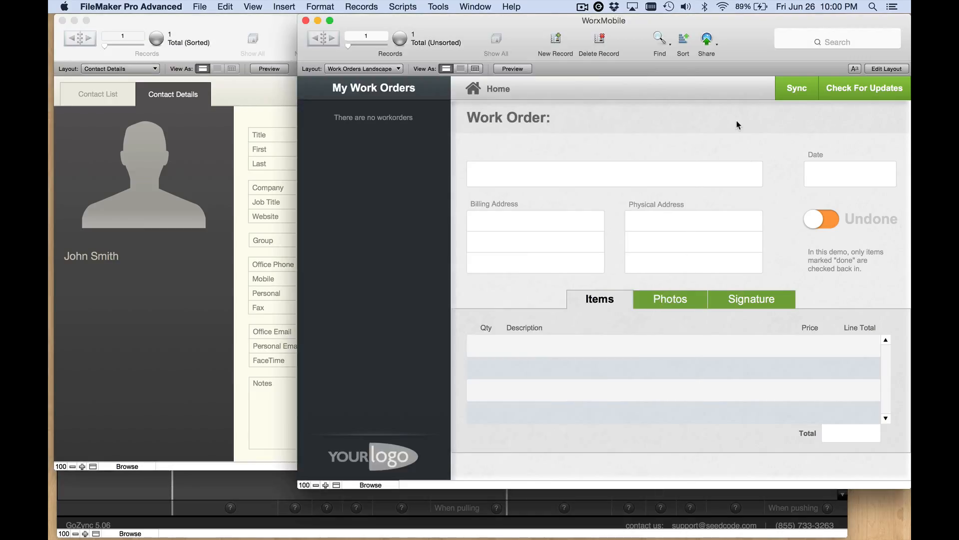
key(super+shift+s)
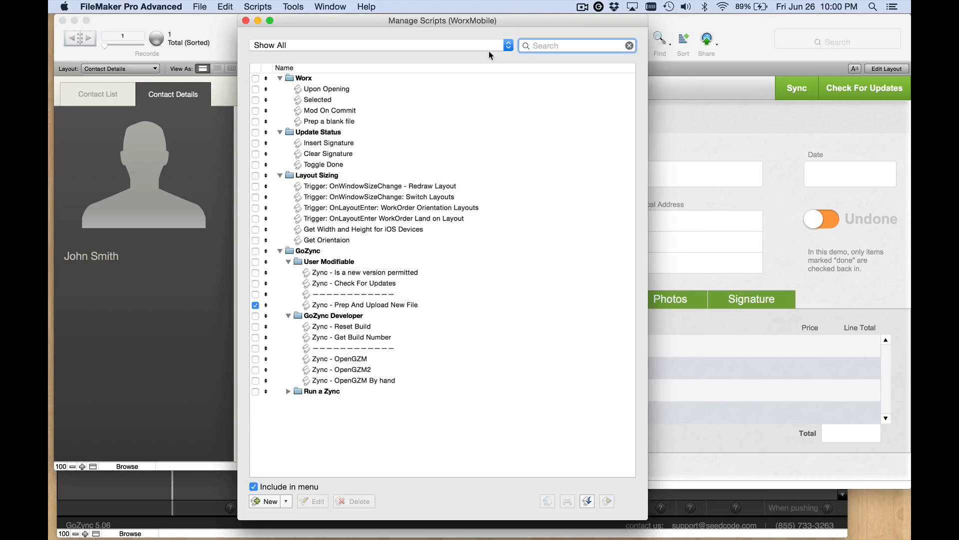
click(325, 250)
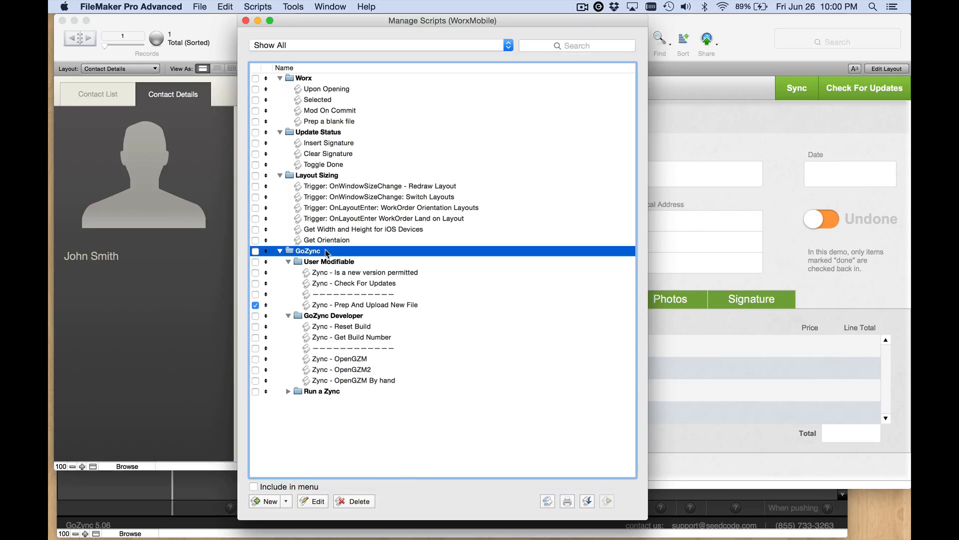
- Paste the copied GoZync scripts folder into the ContactsHosted script manager and close it
click(197, 175)
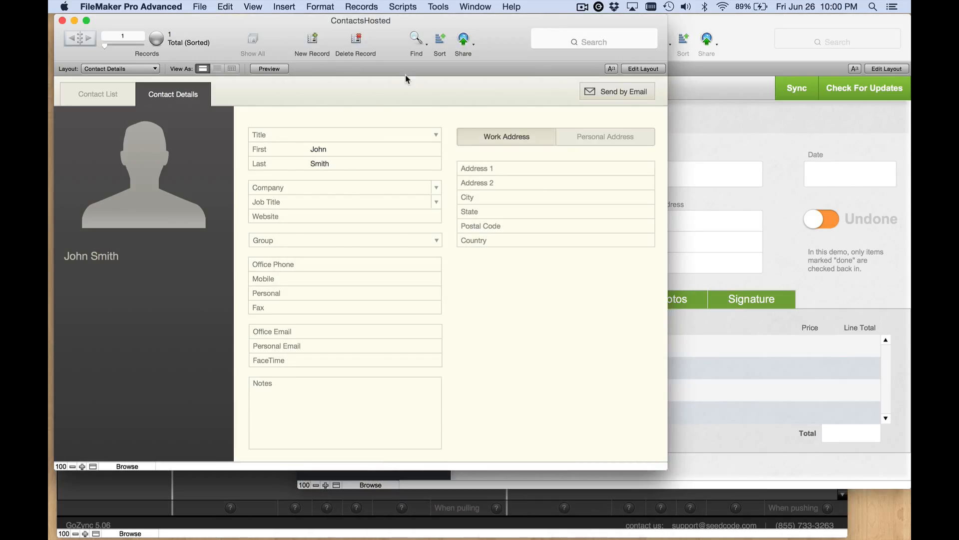
key(super+shift+s)
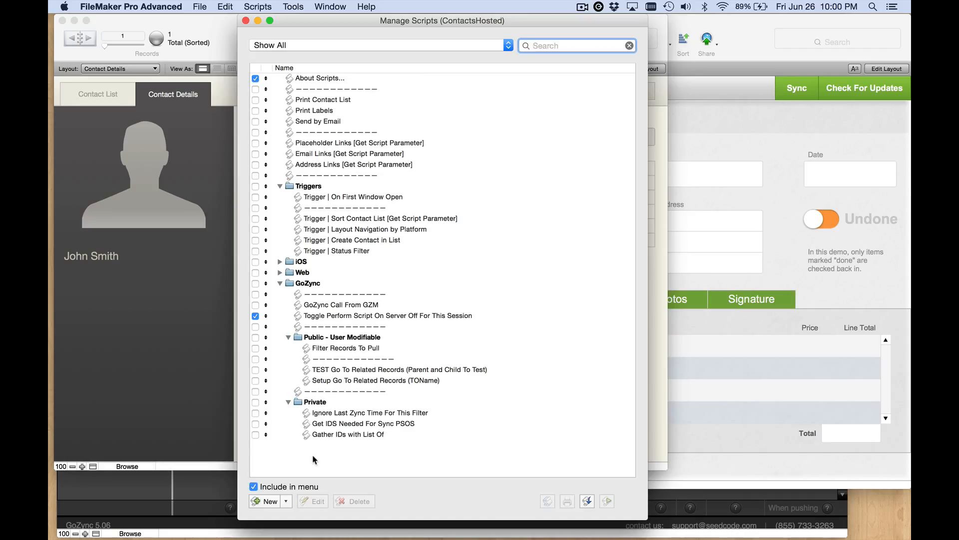
click(313, 457)
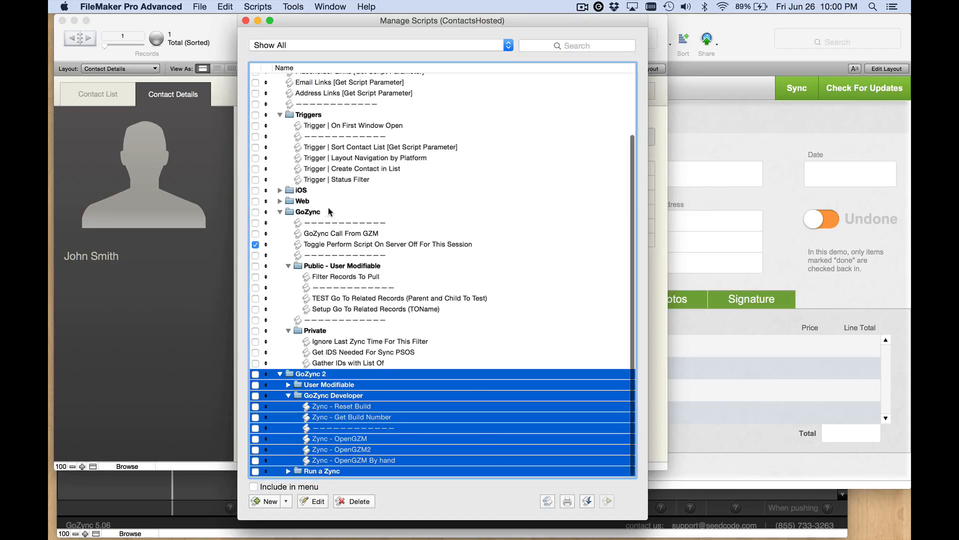
click(304, 354)
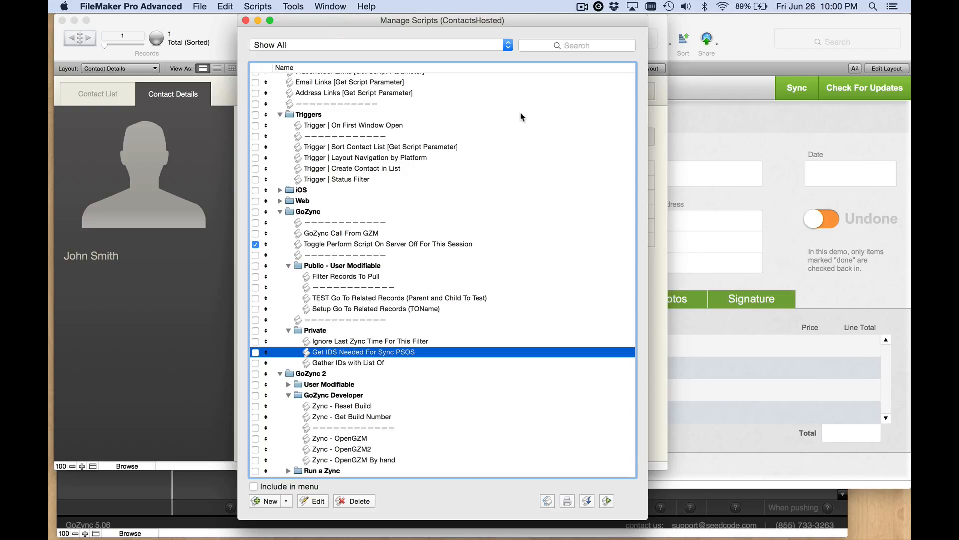
key(super+w)
click(752, 31)
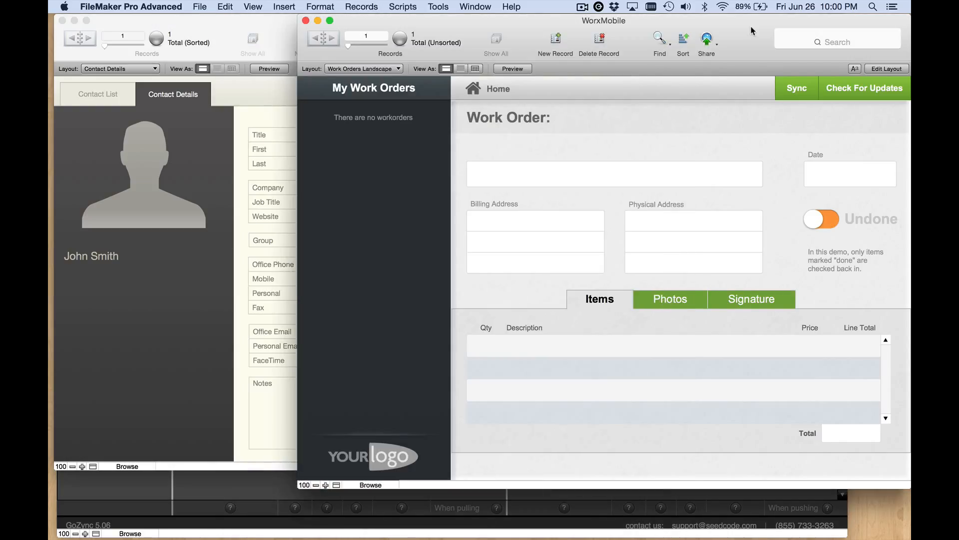
- Copy the Sync and Check For Updates buttons from the WorxMobile work order layout
drag(752, 31, 731, 30)
key(super+l)
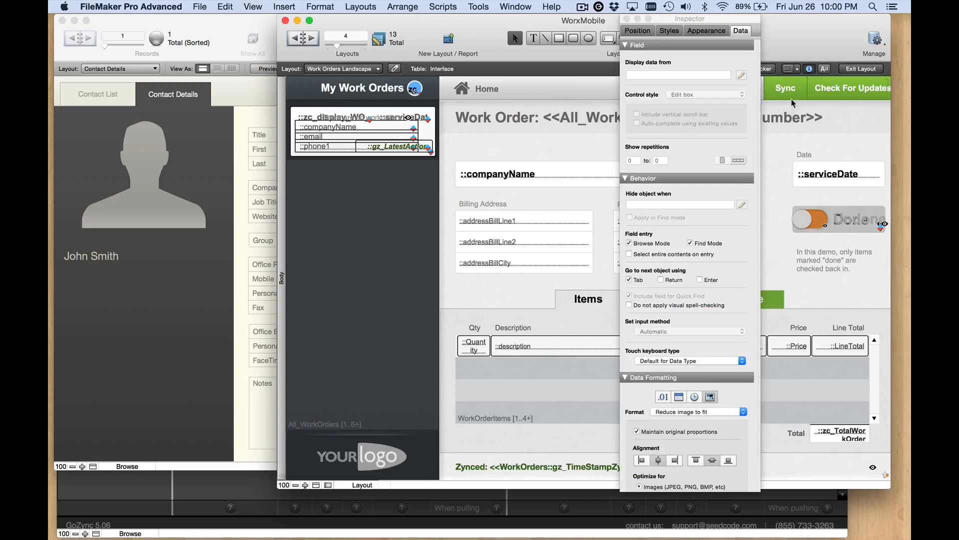
click(795, 91)
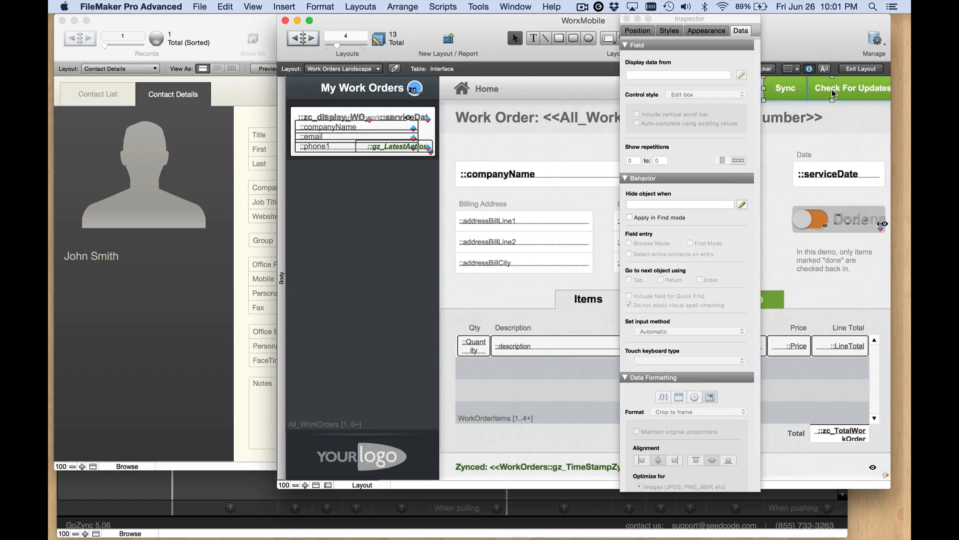
key(super+b)
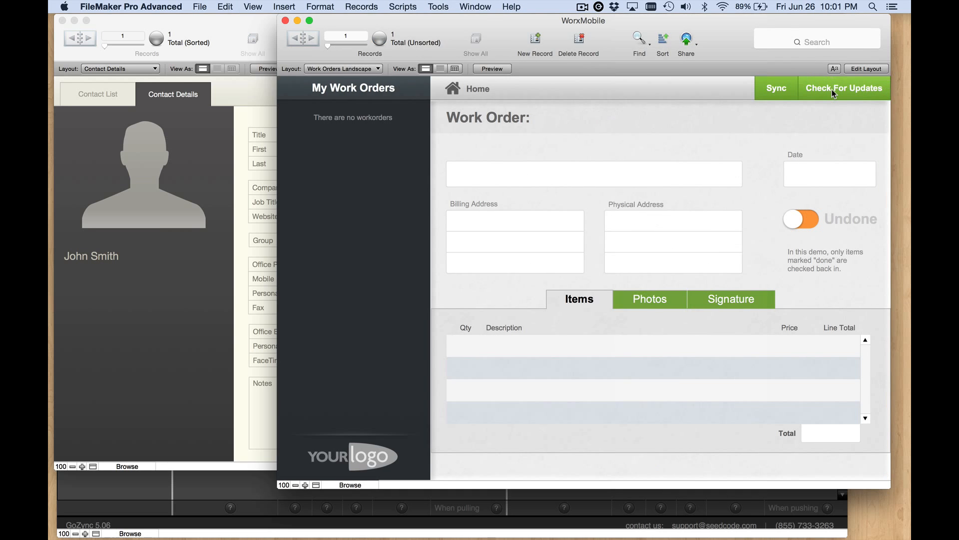
- Paste the Sync and Check For Updates buttons onto the ContactsHosted Contact Details layout
key(super+l)
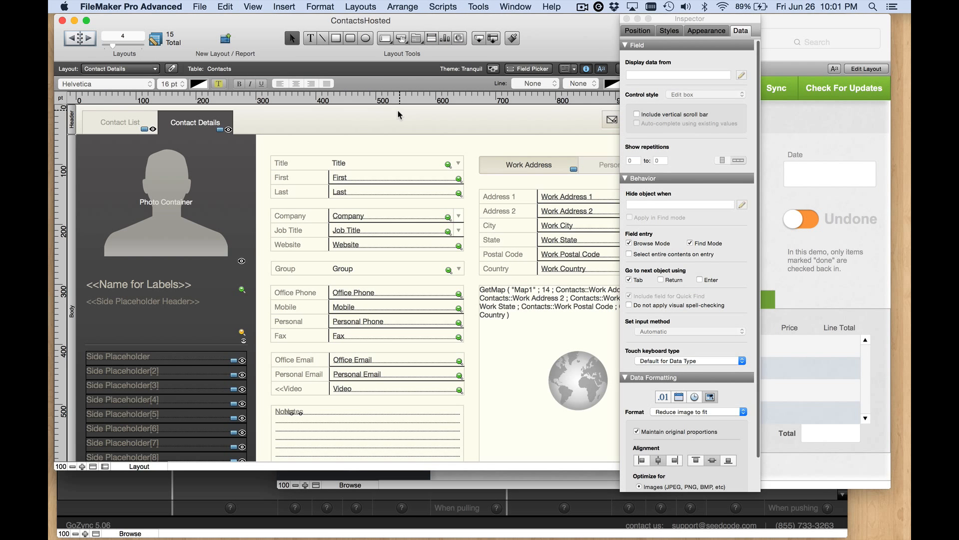
key(super+v)
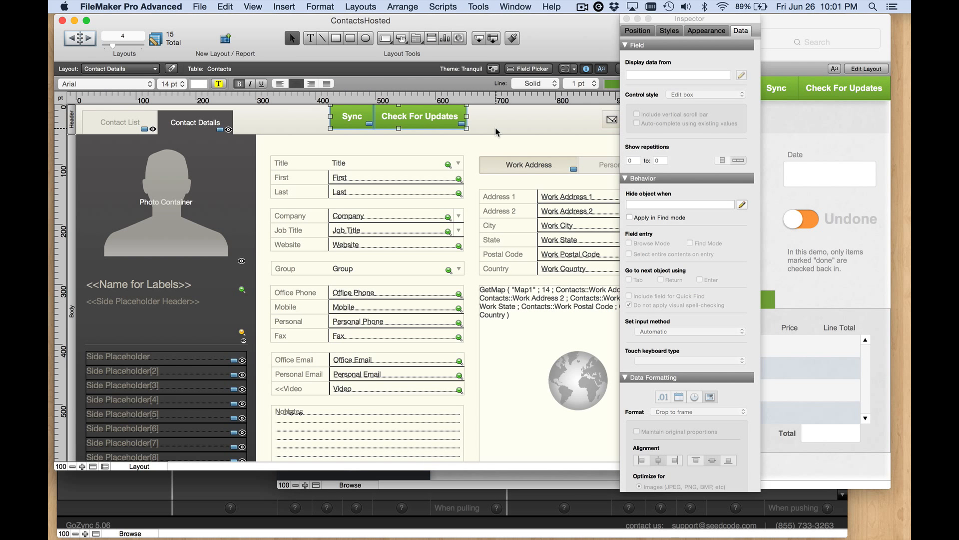
click(497, 132)
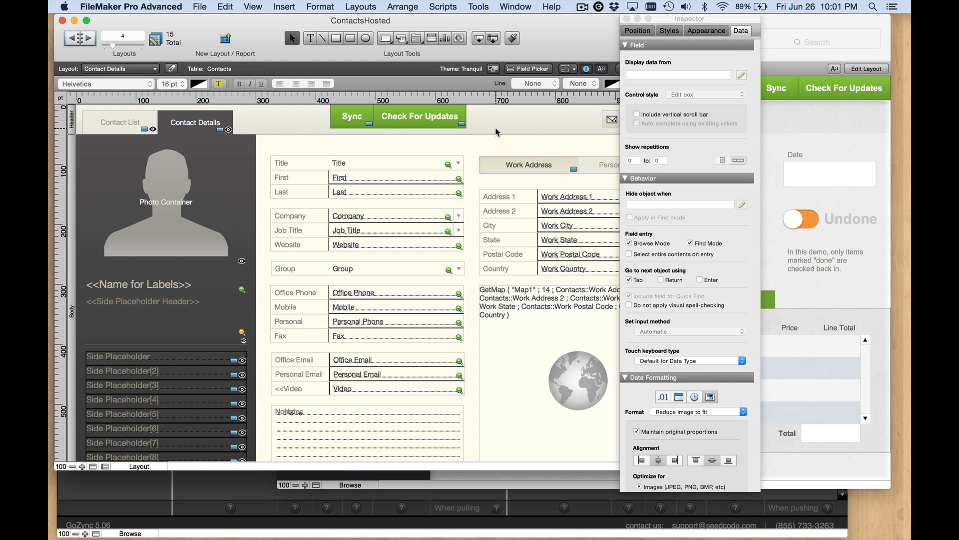
- Clear the Sync button's "WorkOrders" script parameter so it runs Zync It - This Table without one
double_click(360, 123)
drag(455, 104, 456, 77)
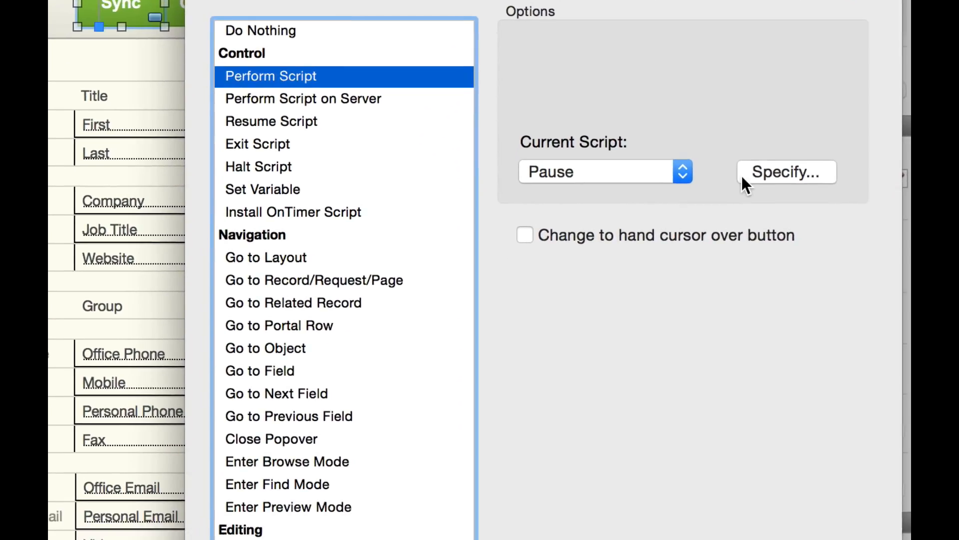
click(729, 399)
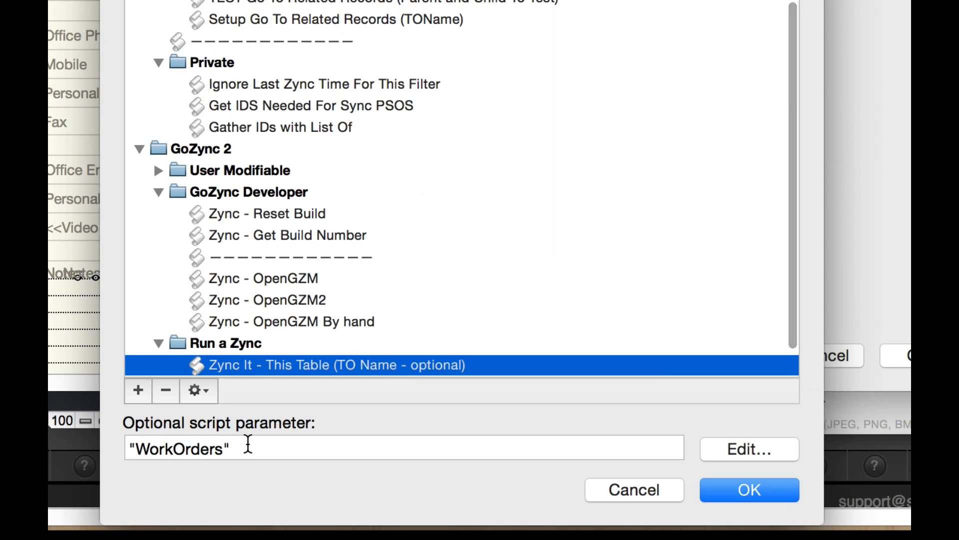
key(Tab)
key(BackSpace)
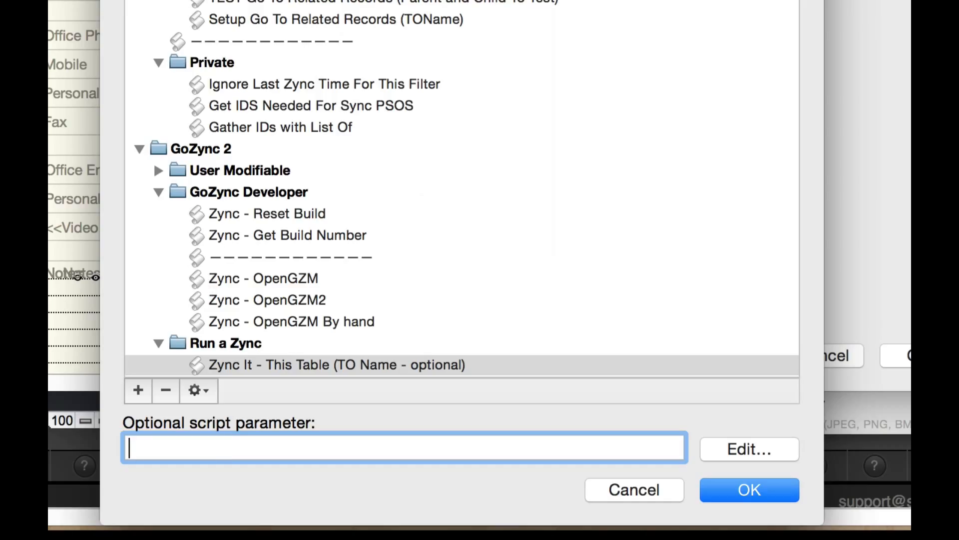
scroll(299, 300, down, 2)
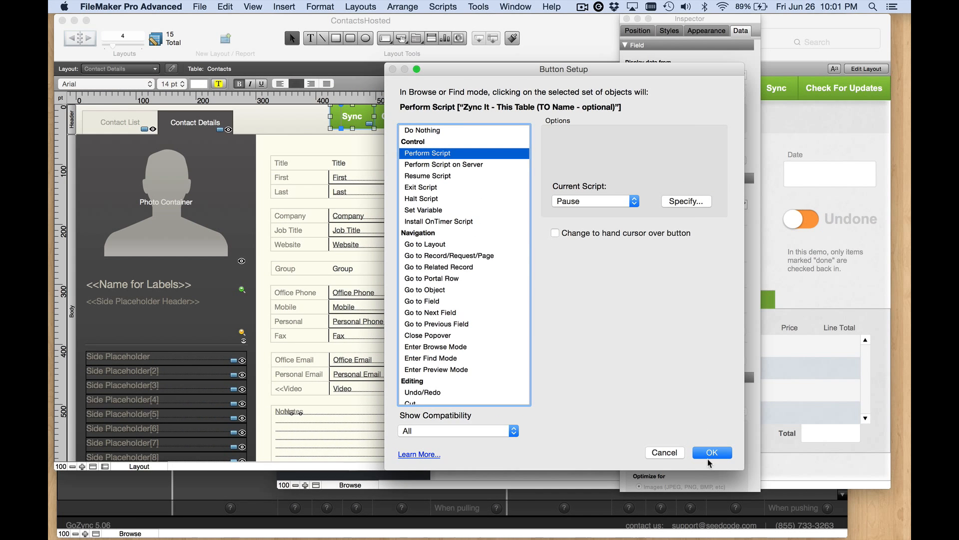
click(744, 437)
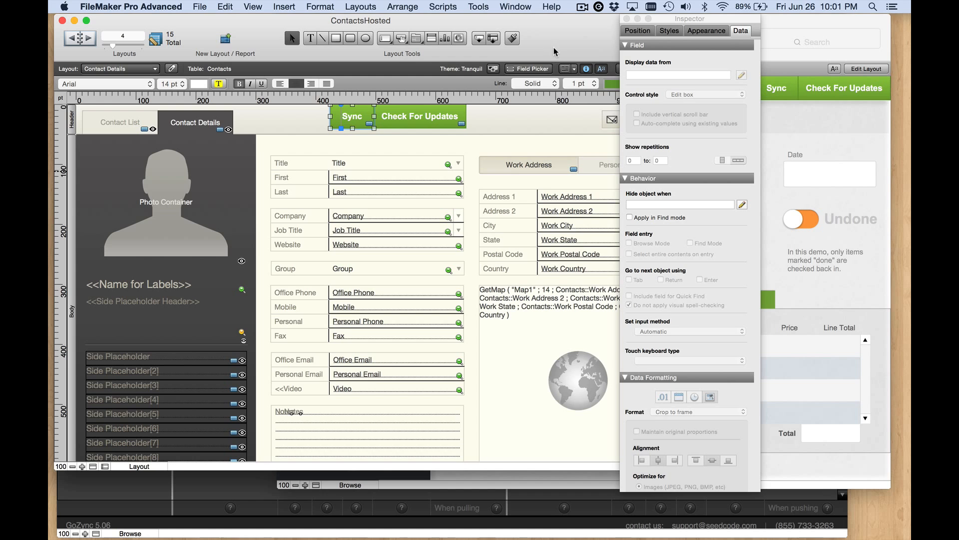
- Set both buttons' hide condition to get (multiuserstate) > 0 or patterncount ( get (filename) ; "Hosted" )
shift+click(414, 123)
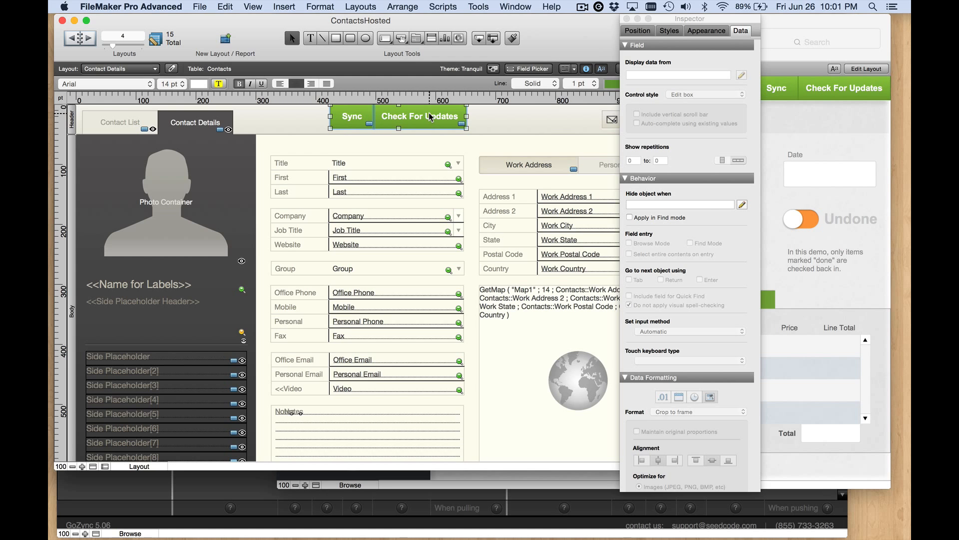
click(742, 205)
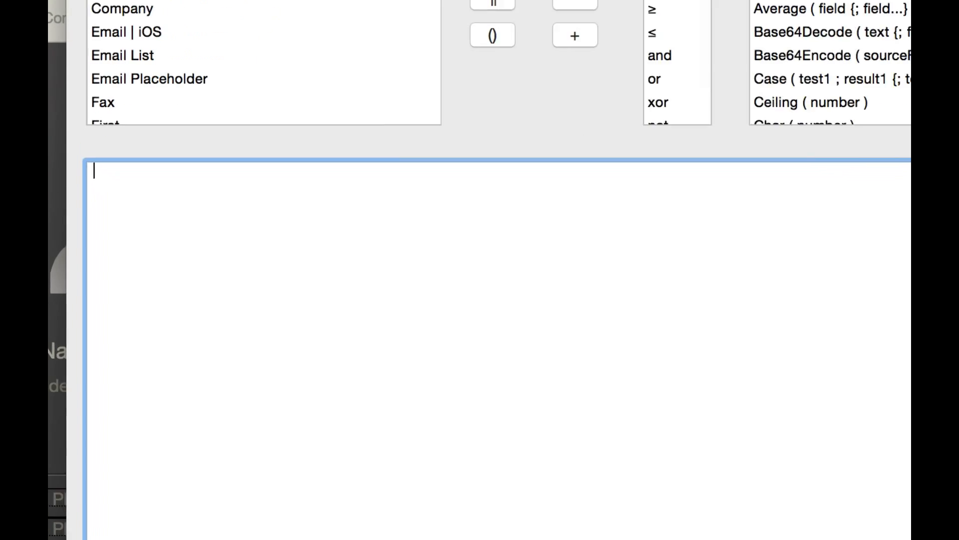
text(get)
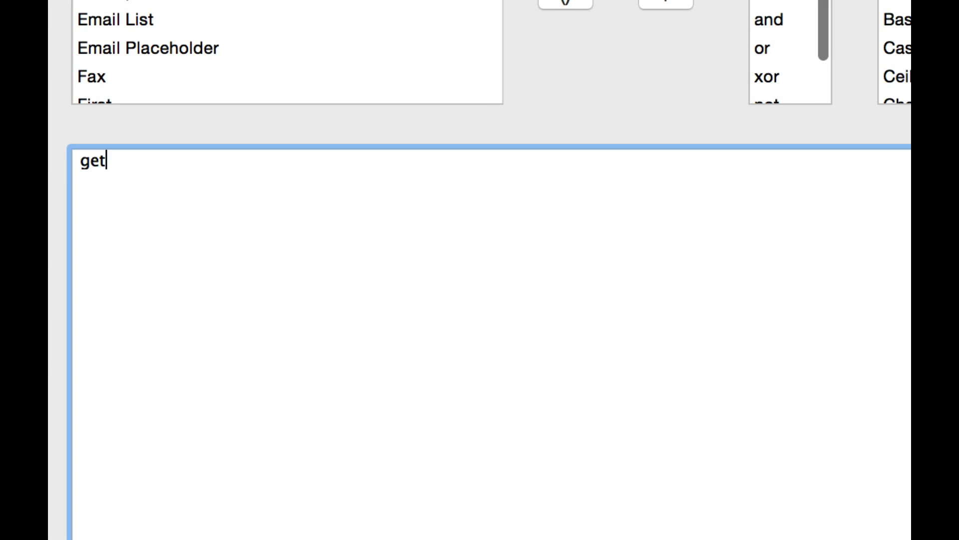
text( (multiuserstat)
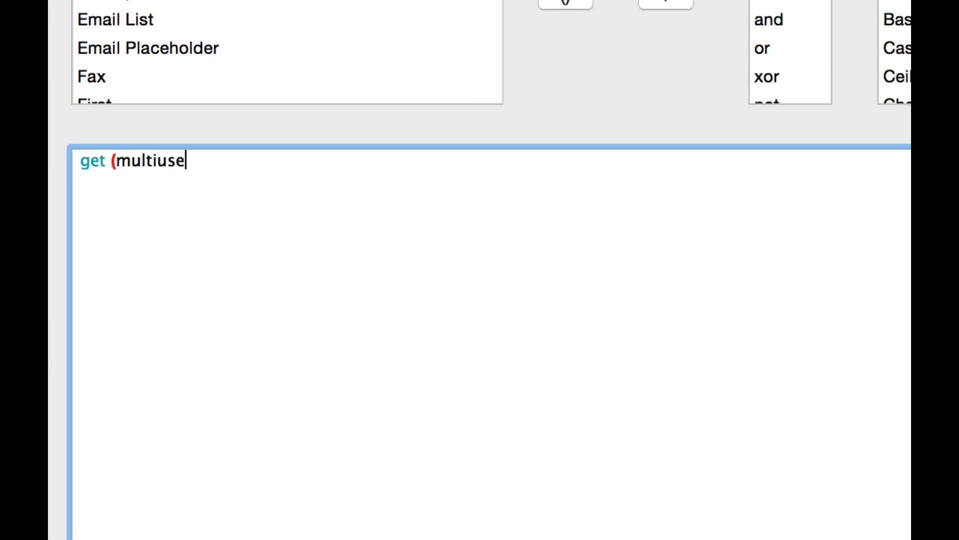
text(e) > 0)
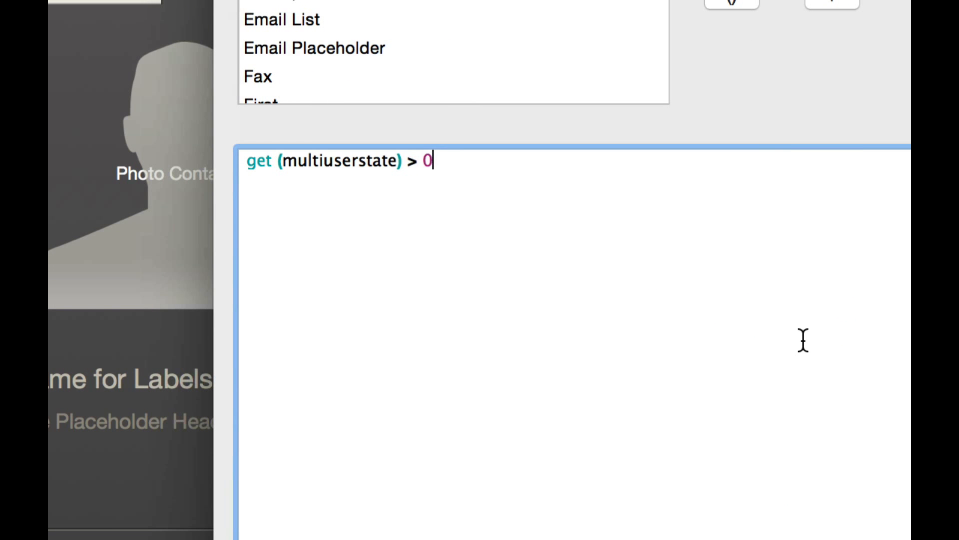
text(or patterncount ())
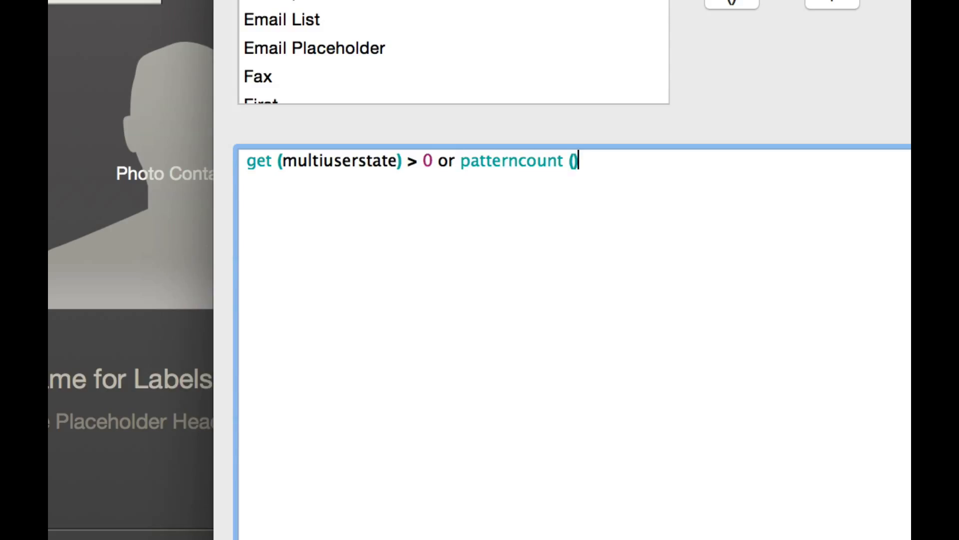
key(Left)
text(get)
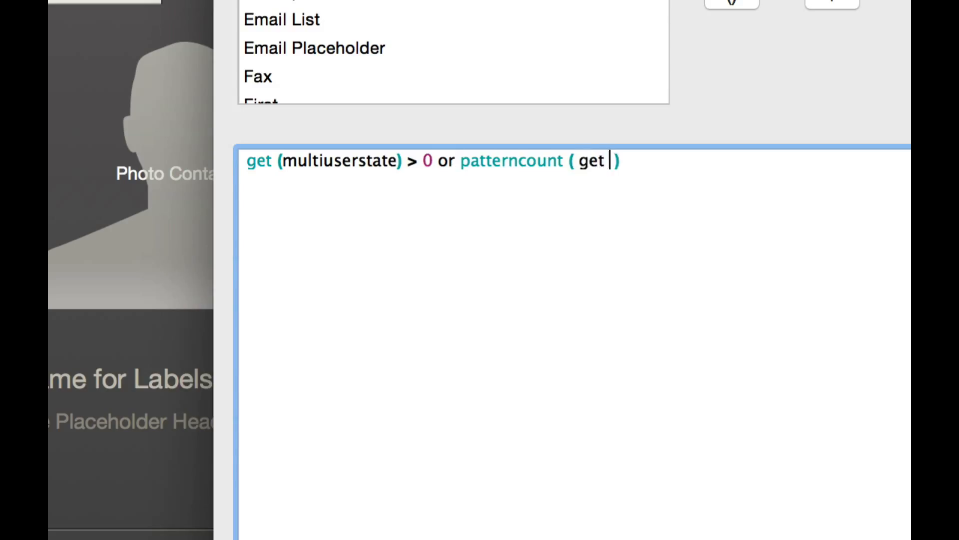
text( ())
key(Left)
text(filename)
key(Right)
key(Right)
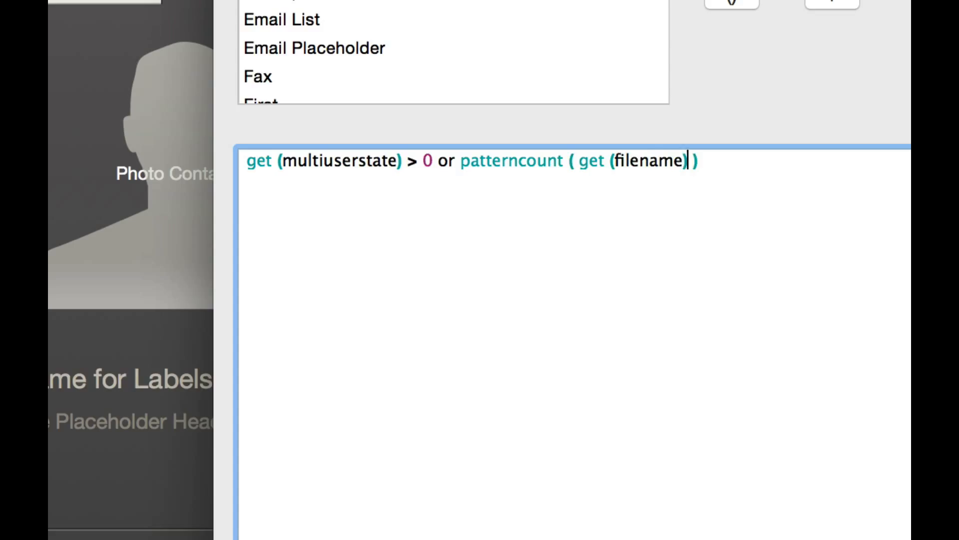
text(; "")
key(Left)
key(Left)
text(Hosted)
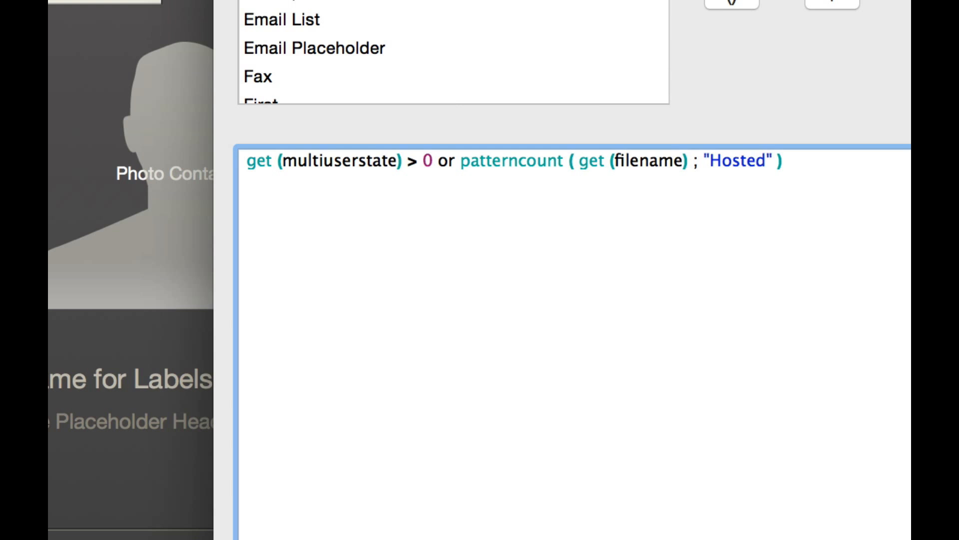
click(651, 358)
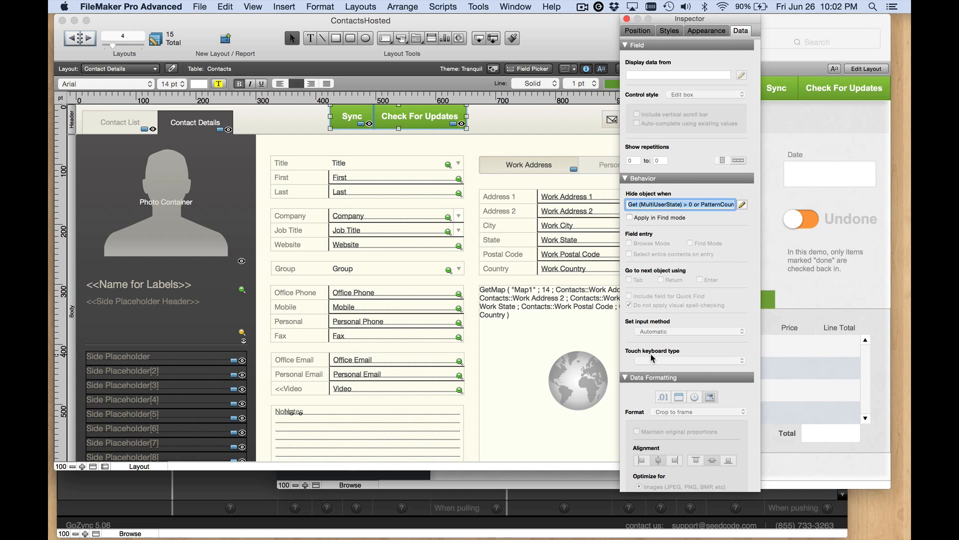
key(super+b)
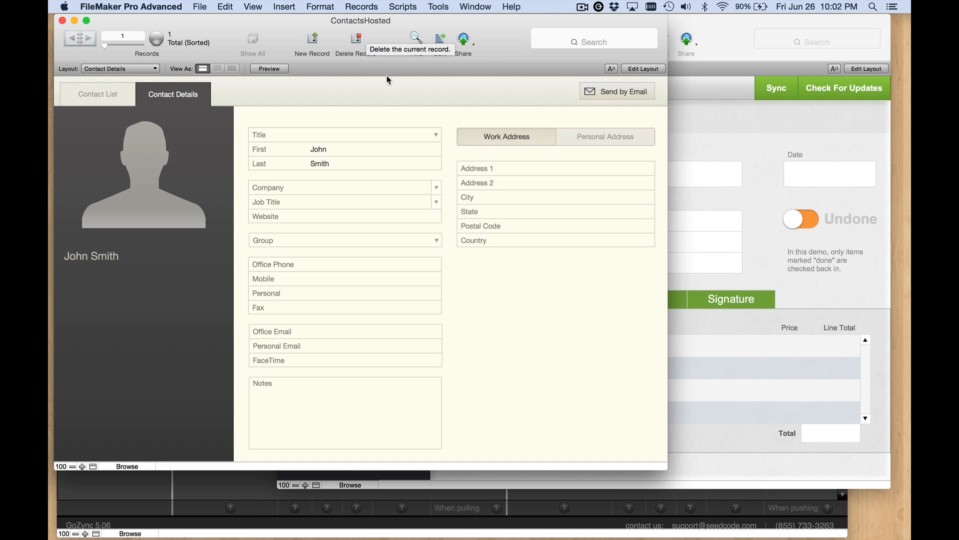
- Close the WorxMobile, ContactsHosted and GoZyncHosted files
drag(496, 50, 508, 30)
click(727, 31)
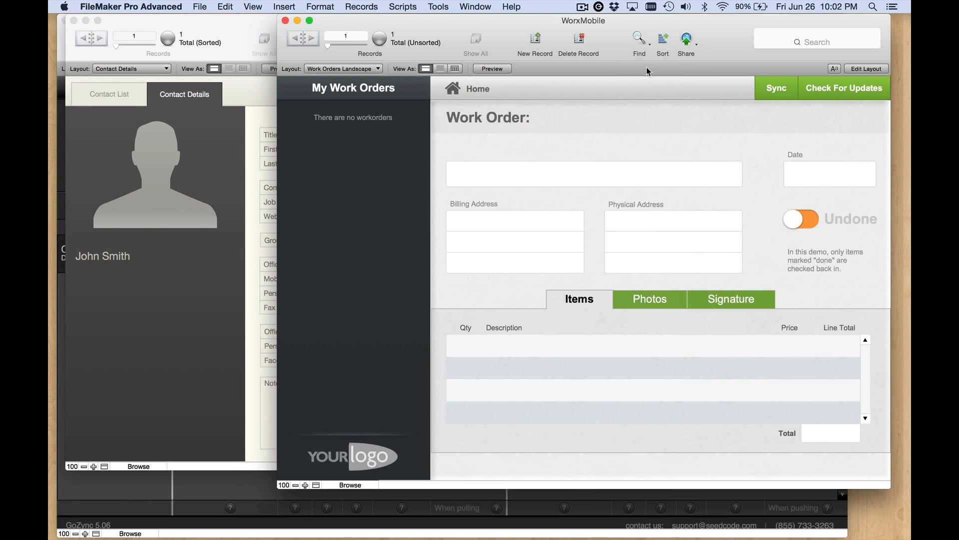
key(super+w)
key(super+w)
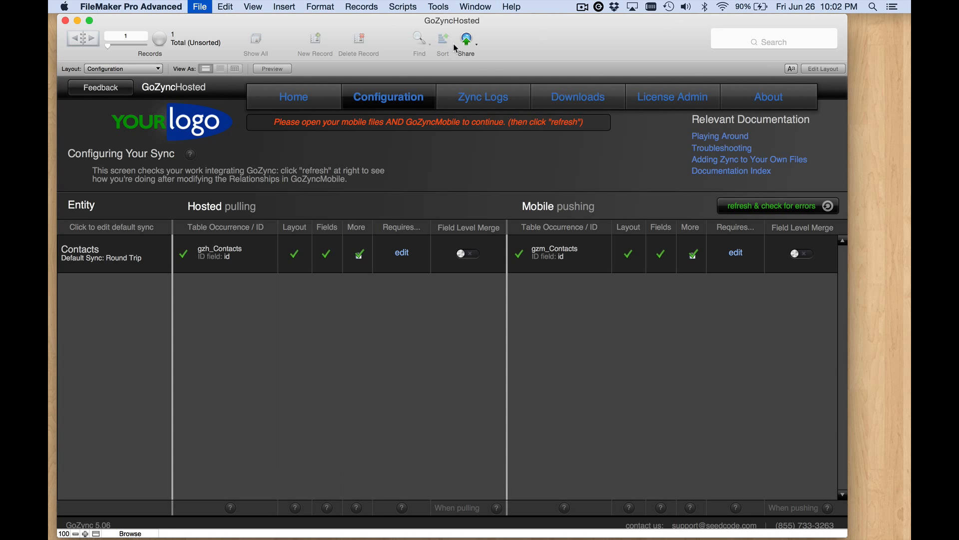
key(super+w)
- Duplicate ContactsHosted.fmp12 and rename the copy ContactsMobile.fmp12
click(341, 166)
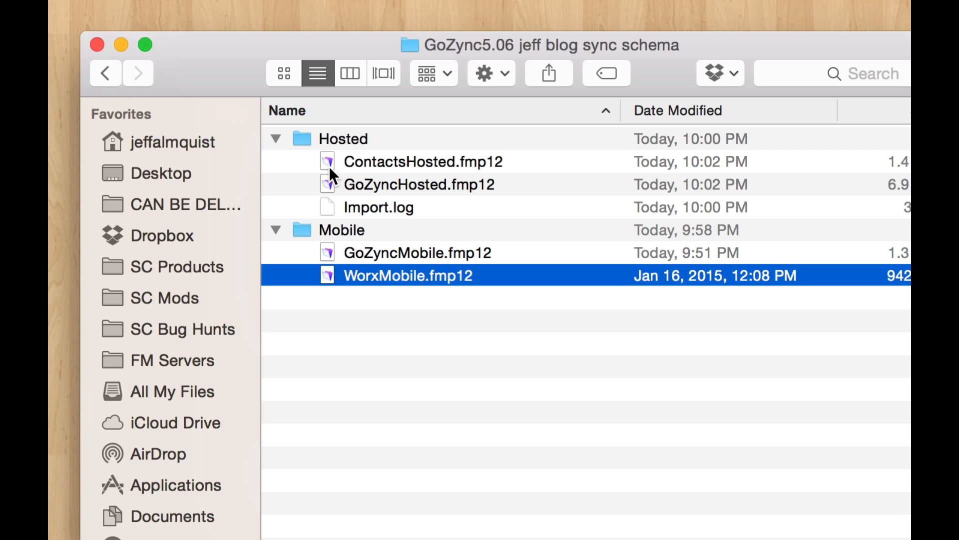
click(402, 215)
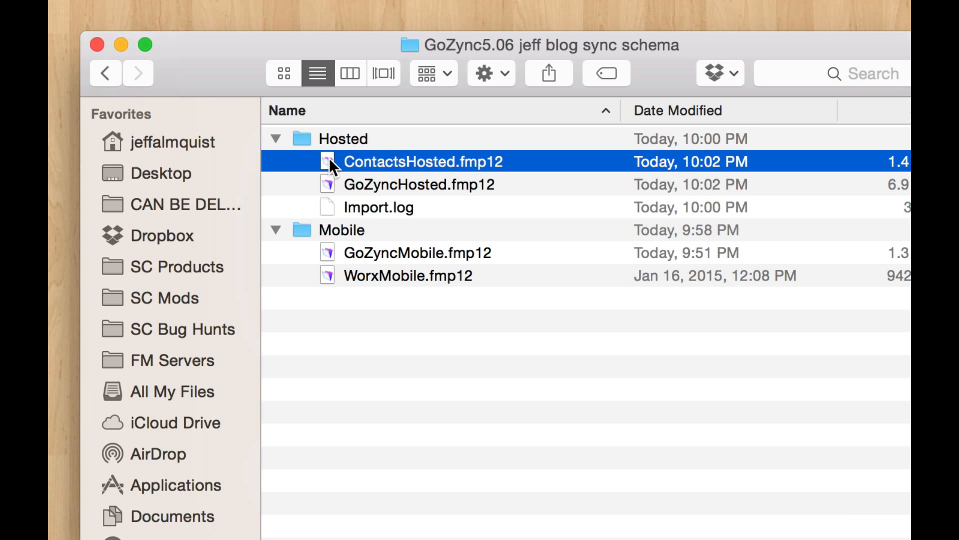
key(super+d)
key(Return)
key(Right)
key(BackSpace)
key(BackSpace)
key(BackSpace)
key(BackSpace)
key(BackSpace)
key(BackSpace)
key(BackSpace)
key(BackSpace)
key(BackSpace)
key(BackSpace)
key(BackSpace)
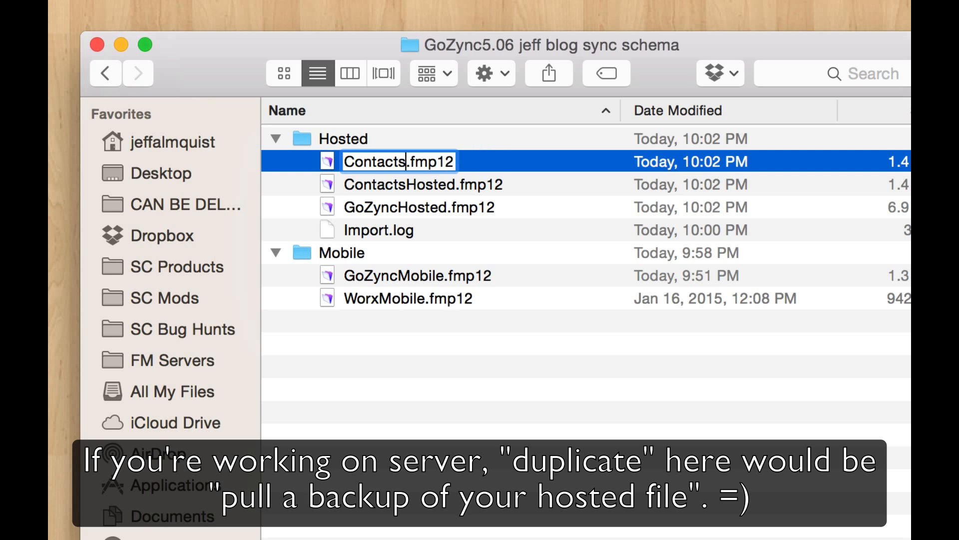
text(Mobile)
key(Return)
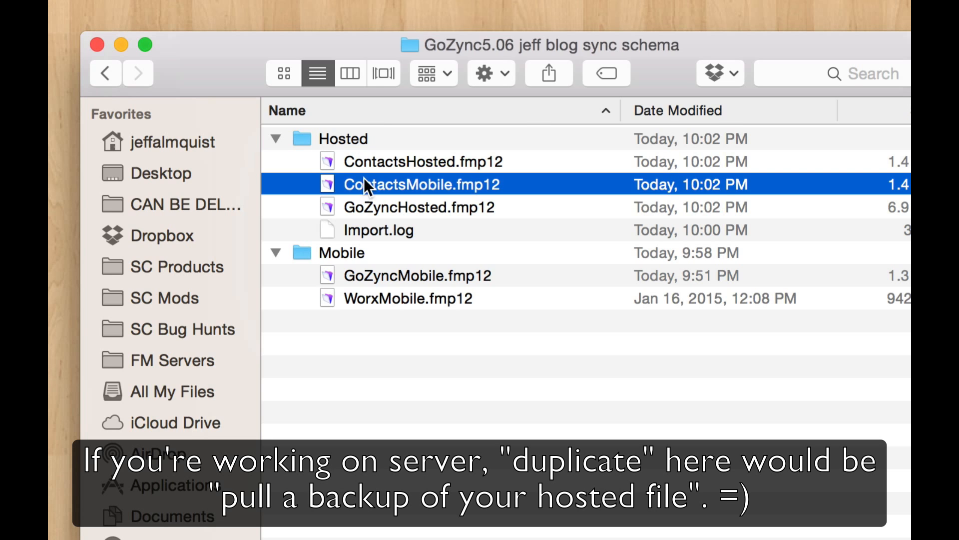
- Move ContactsMobile.fmp12 into the Mobile folder and open GoZyncMobile.fmp12
drag(326, 177, 334, 247)
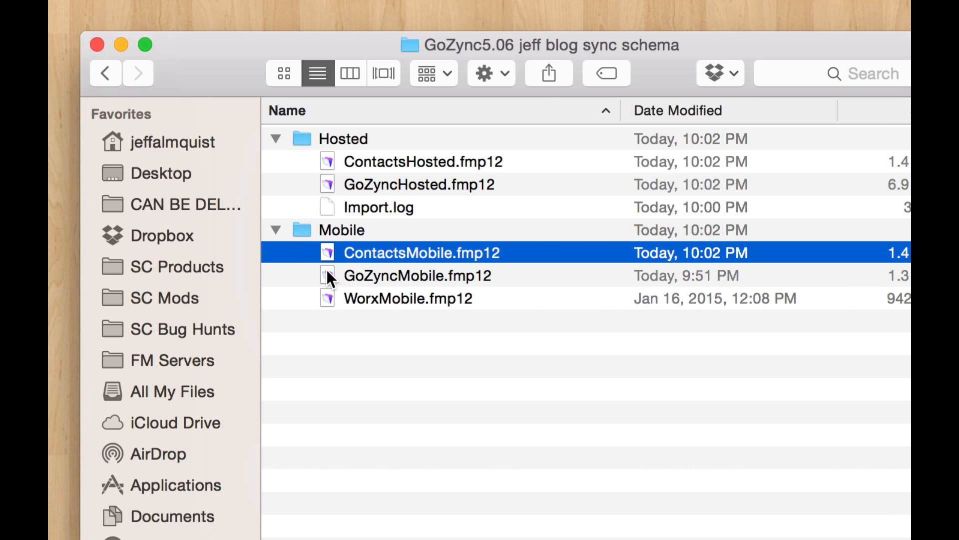
double_click(326, 272)
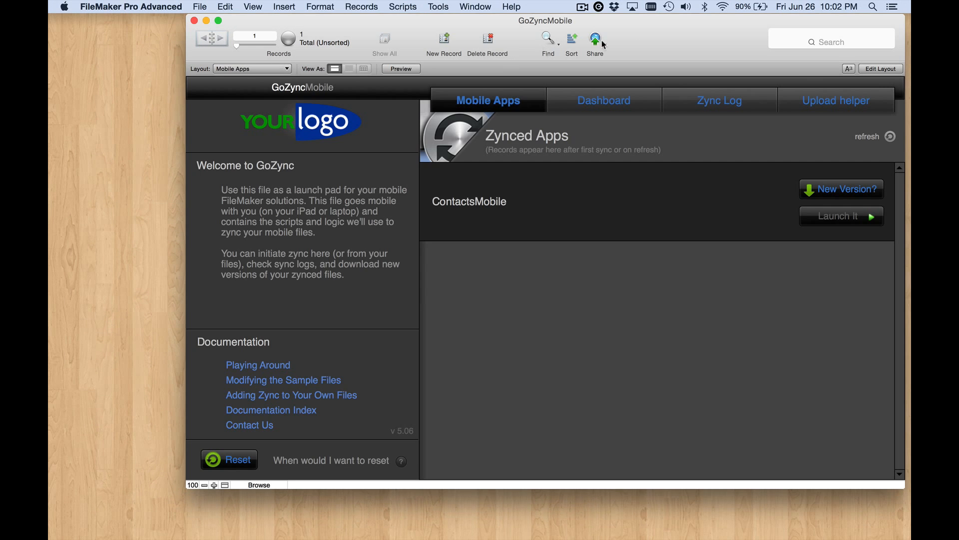
drag(665, 25, 631, 1)
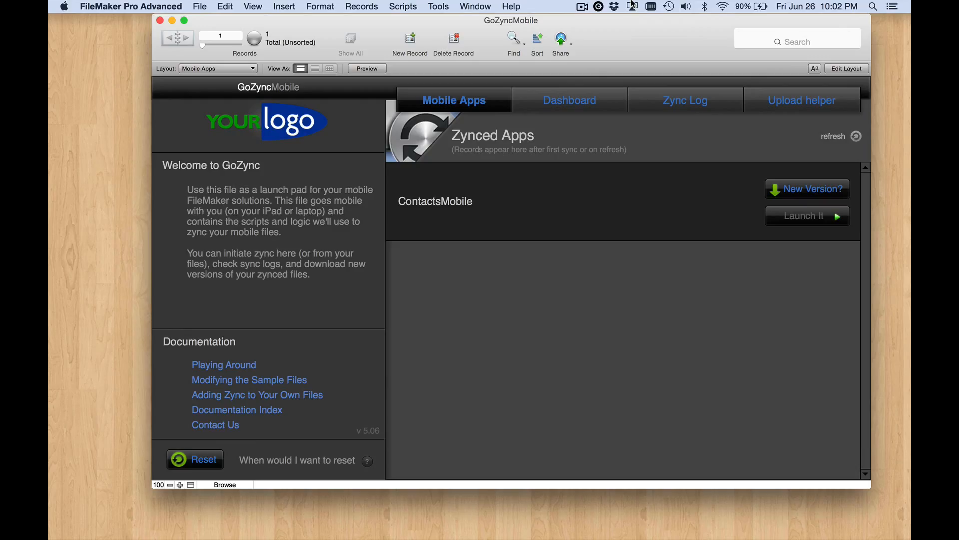
- Inspect the data source of the gzm_Contacts table occurrence in GoZyncMobile's relationships graph
key(super+shift+d)
click(516, 41)
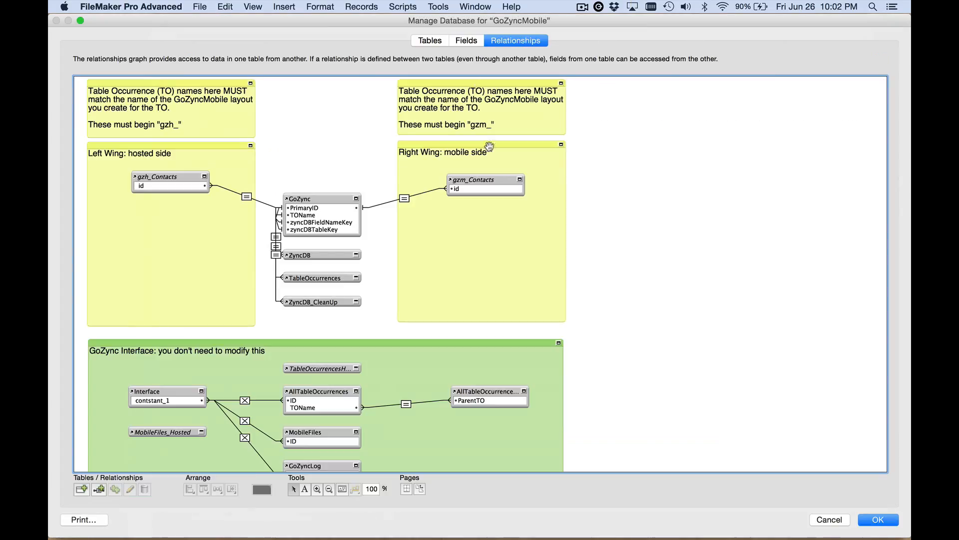
double_click(481, 180)
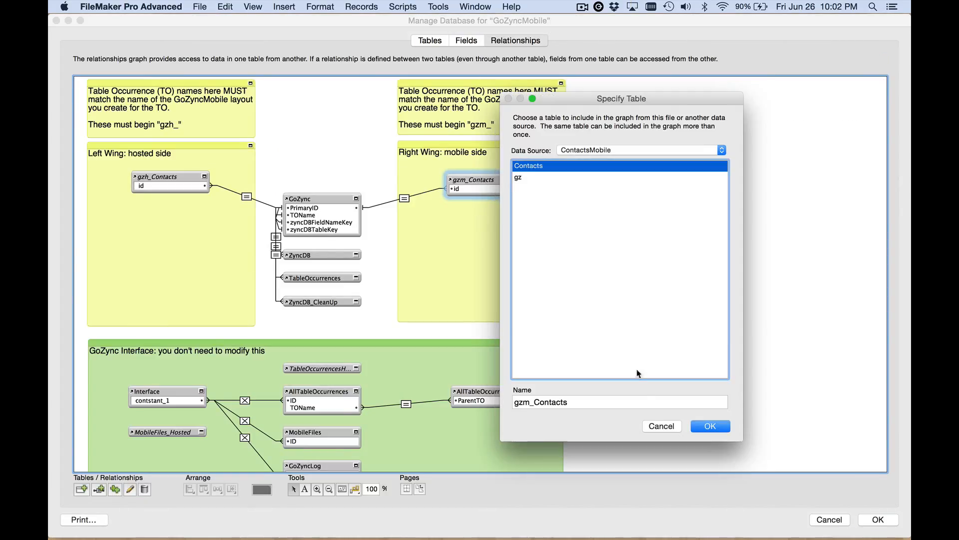
click(662, 426)
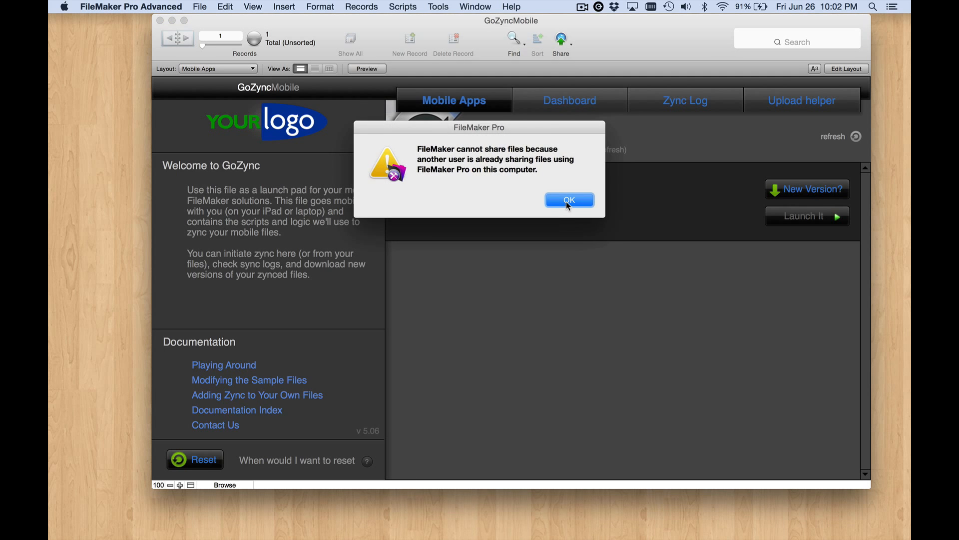
click(568, 200)
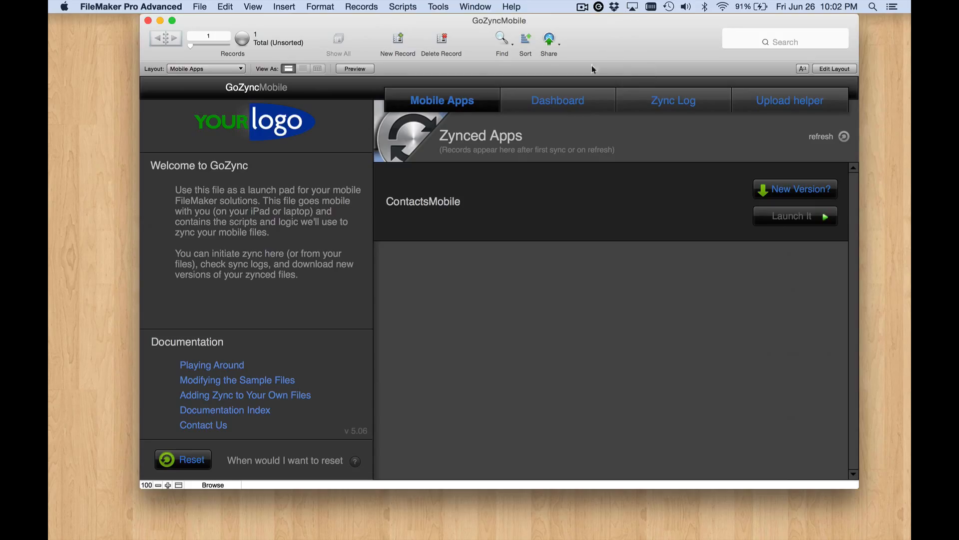
click(468, 5)
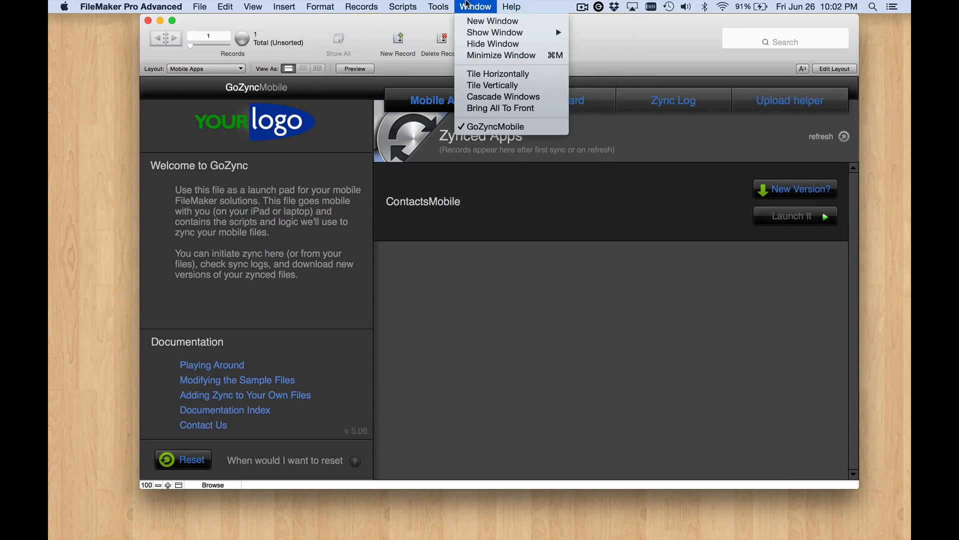
mouse_move(481, 32)
click(628, 34)
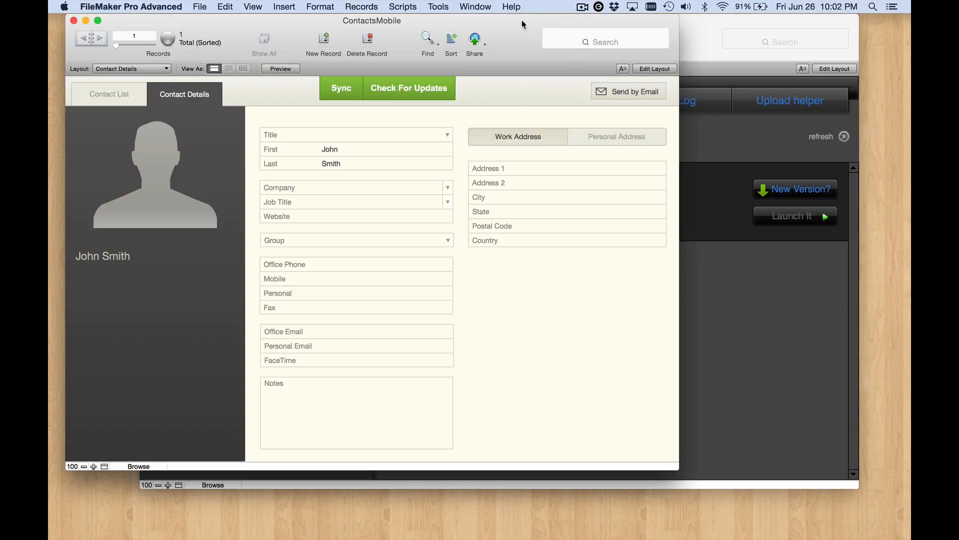
- Open ContactsMobile and bring the ContactsHosted window up beside it, arranging both windows side by side
click(397, 7)
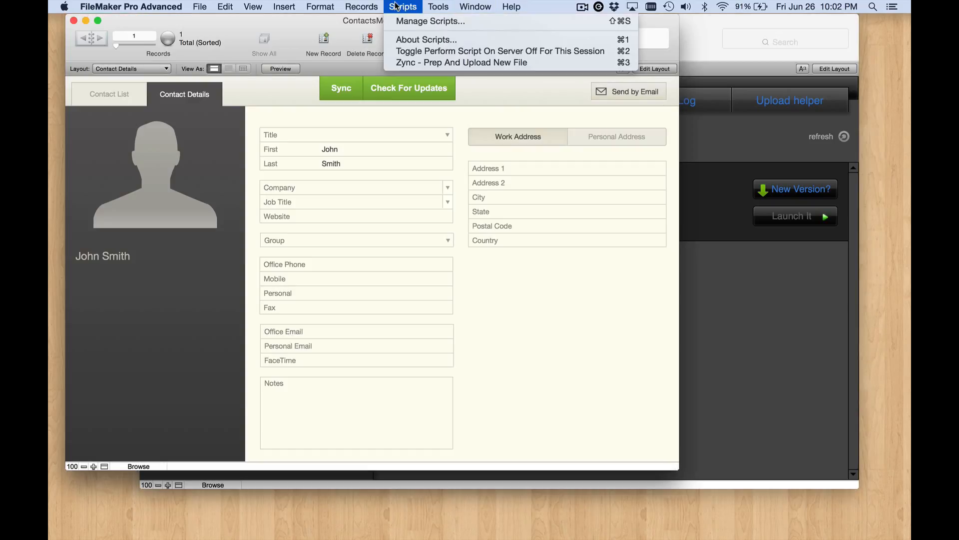
click(395, 5)
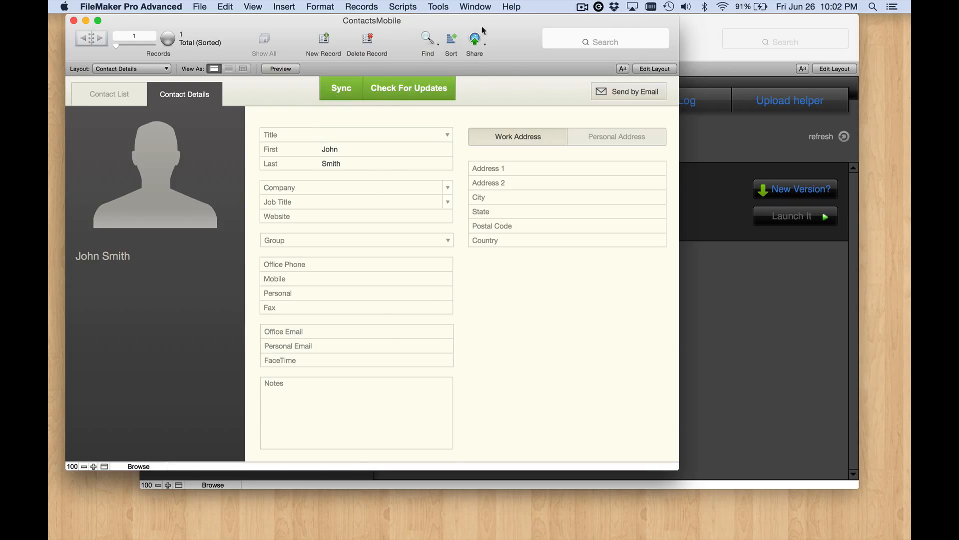
drag(482, 26, 656, 26)
click(475, 6)
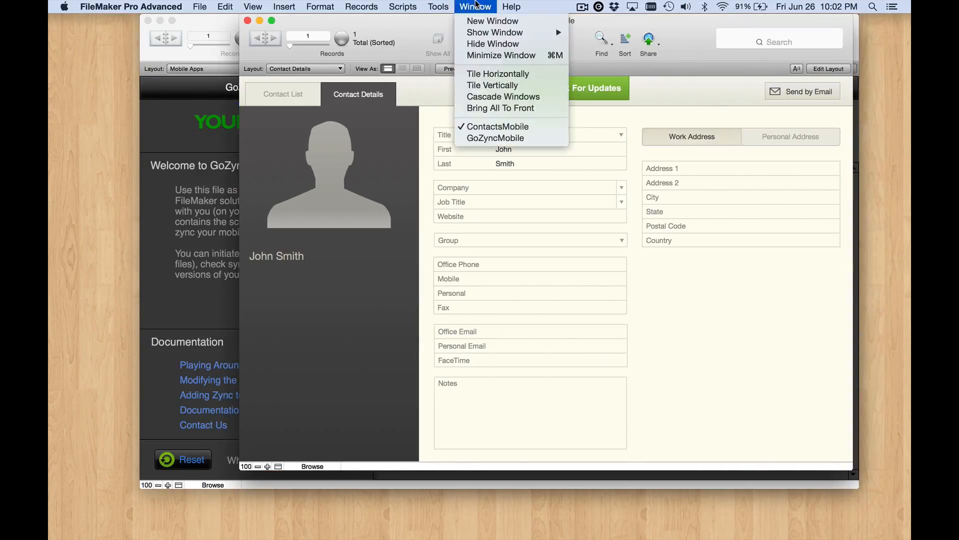
mouse_move(480, 33)
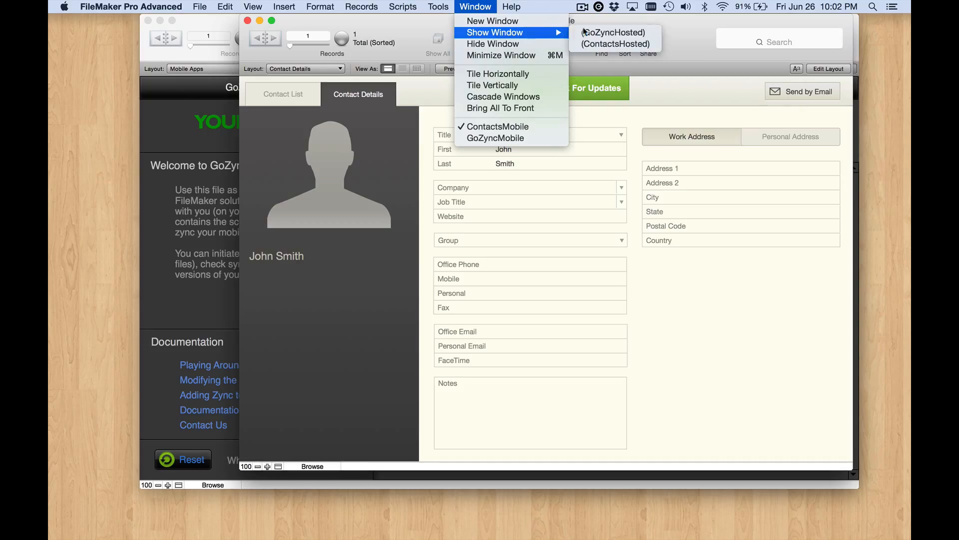
click(613, 44)
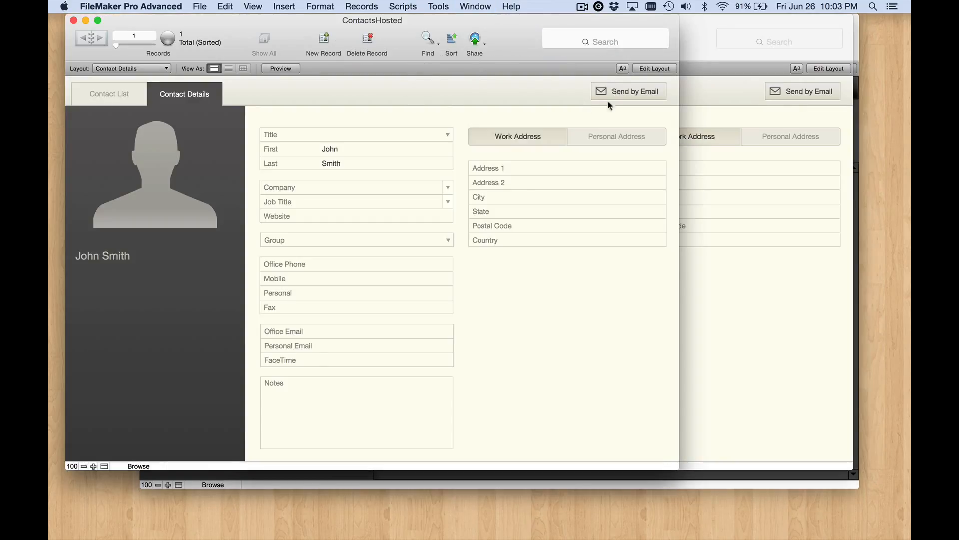
click(684, 270)
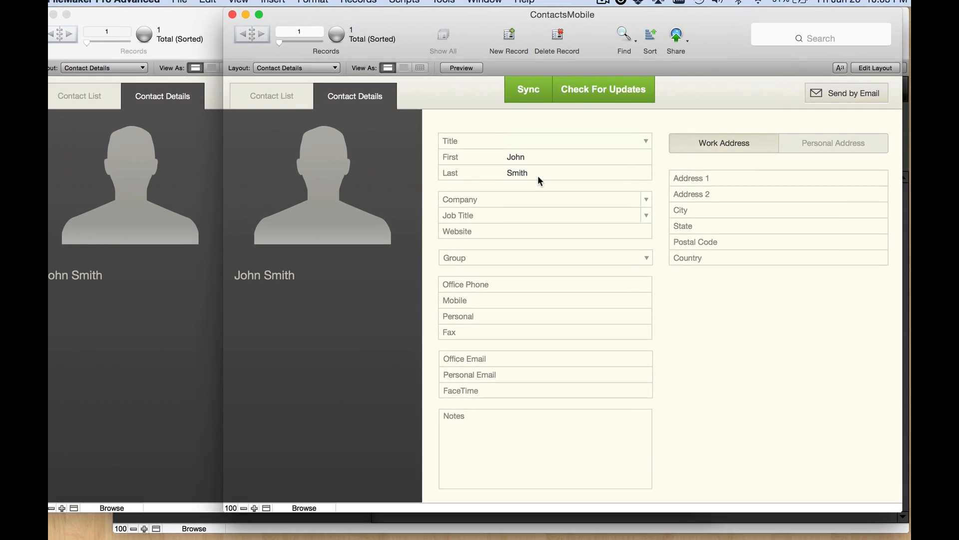
- Change the contact's last name to Jones in ContactsMobile and sync the file
click(538, 160)
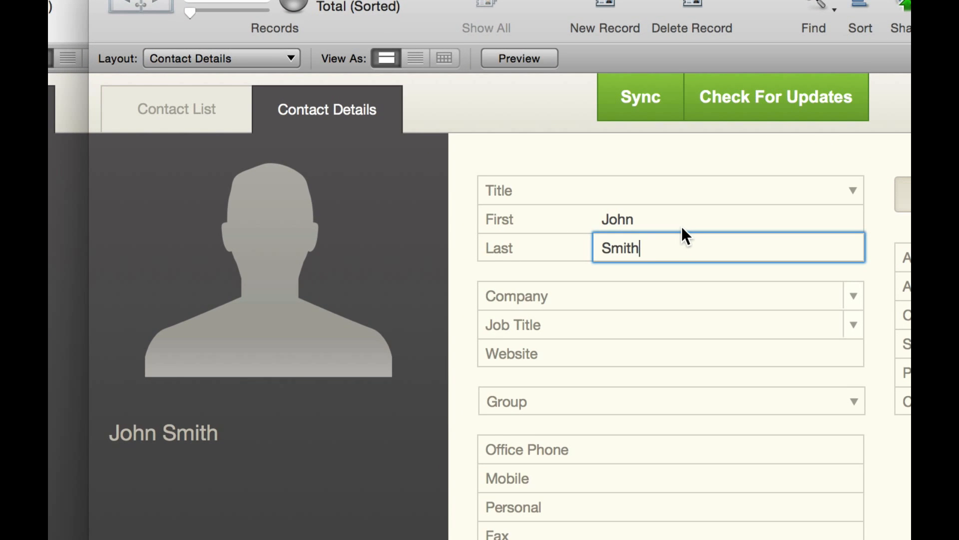
key(BackSpace)
key(BackSpace)
key(BackSpace)
key(BackSpace)
key(BackSpace)
text(Jones)
key(Return)
click(636, 91)
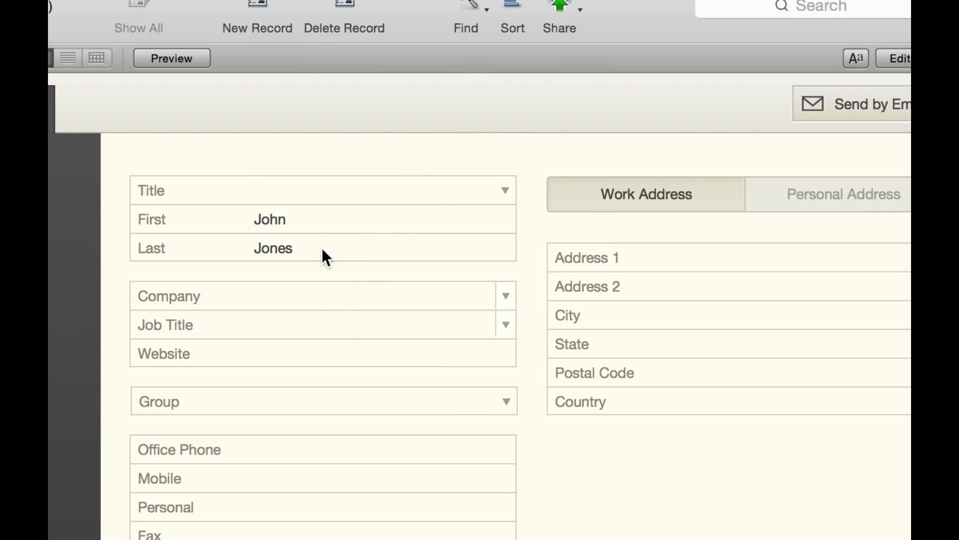
- Change the same contact's first name to Bob in the ContactsHosted record
click(307, 219)
text(B)
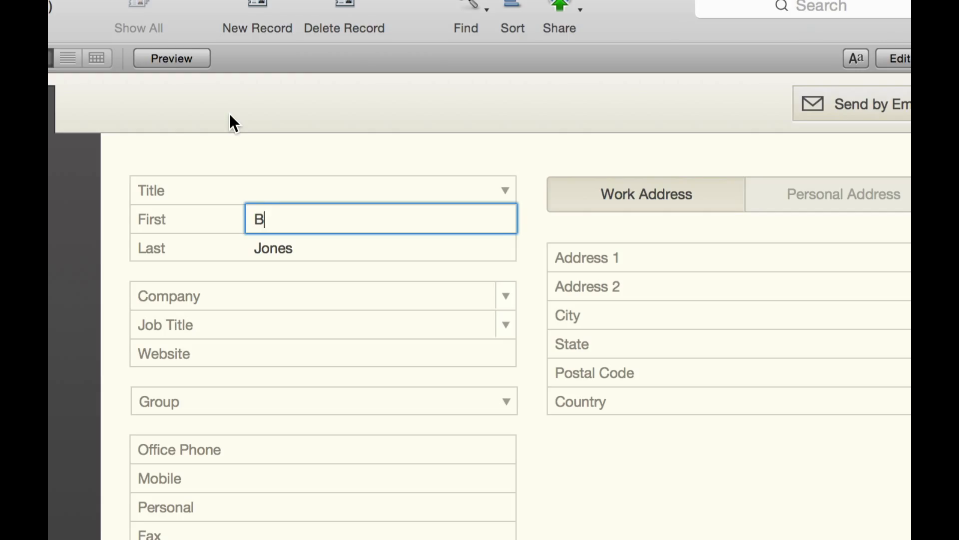
text(ob)
click(229, 131)
- Return to ContactsMobile and sync to pull the hosted first-name change
click(909, 105)
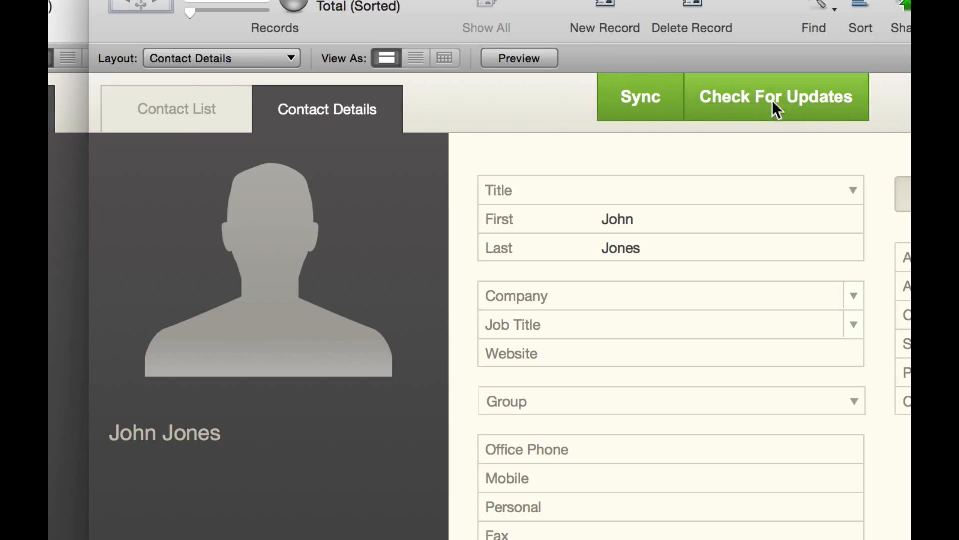
click(772, 101)
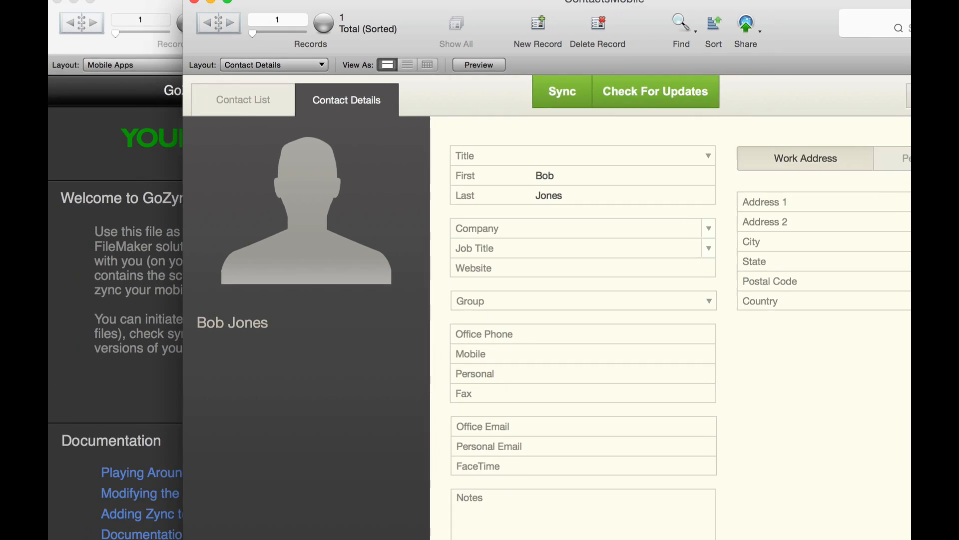
- Run the Zync - Prep And Upload New File script in ContactsMobile and upload the prepped files to the server
click(403, 7)
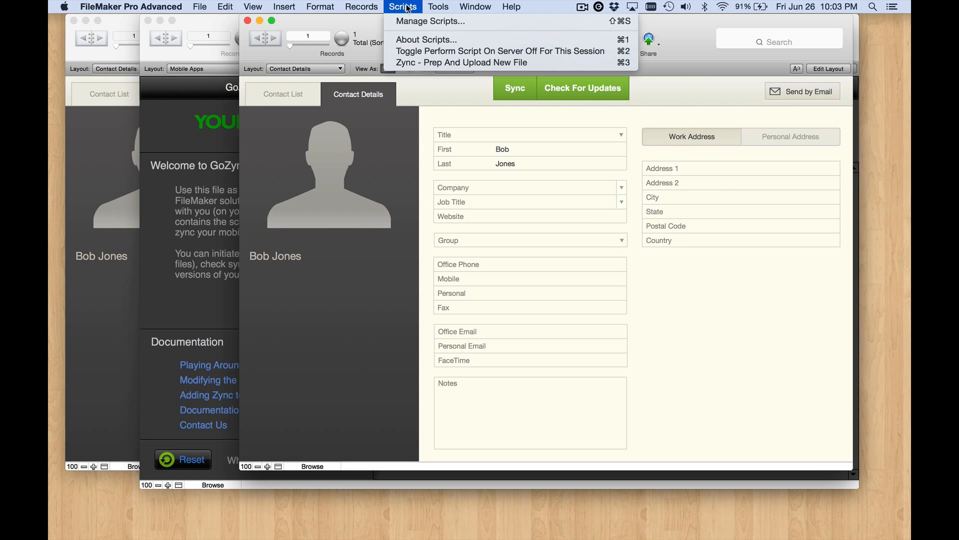
click(427, 62)
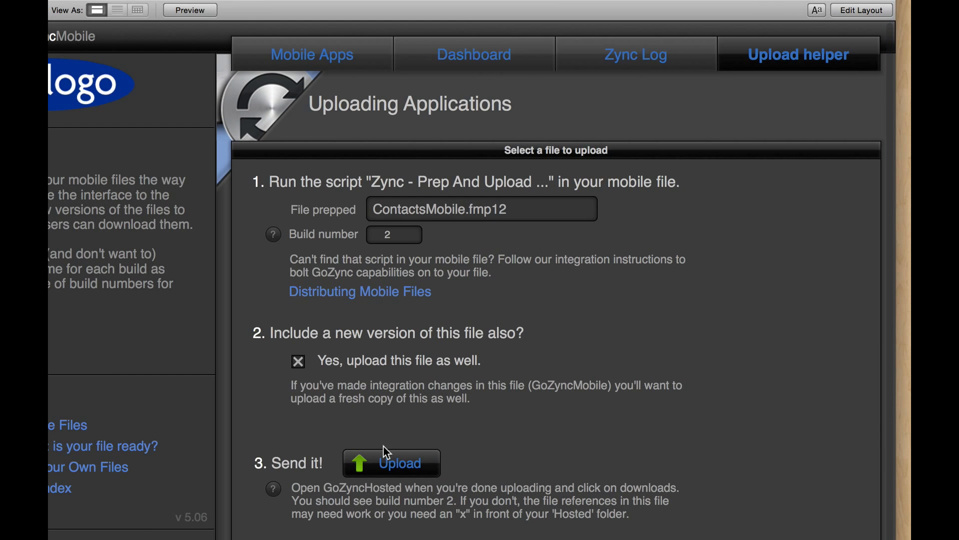
click(384, 459)
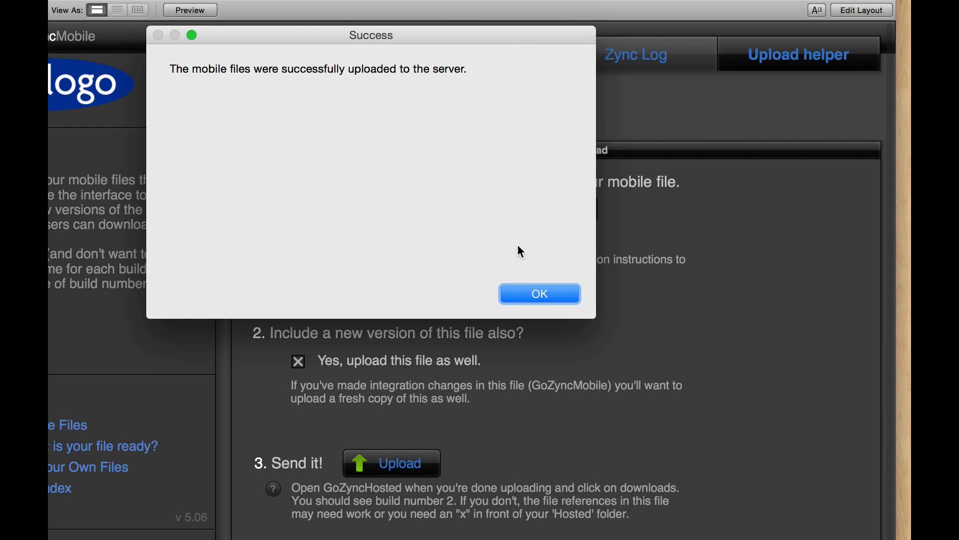
click(539, 294)
- Switch to the GoZyncHosted window and open its Downloads section to check the uploaded builds
click(390, 1)
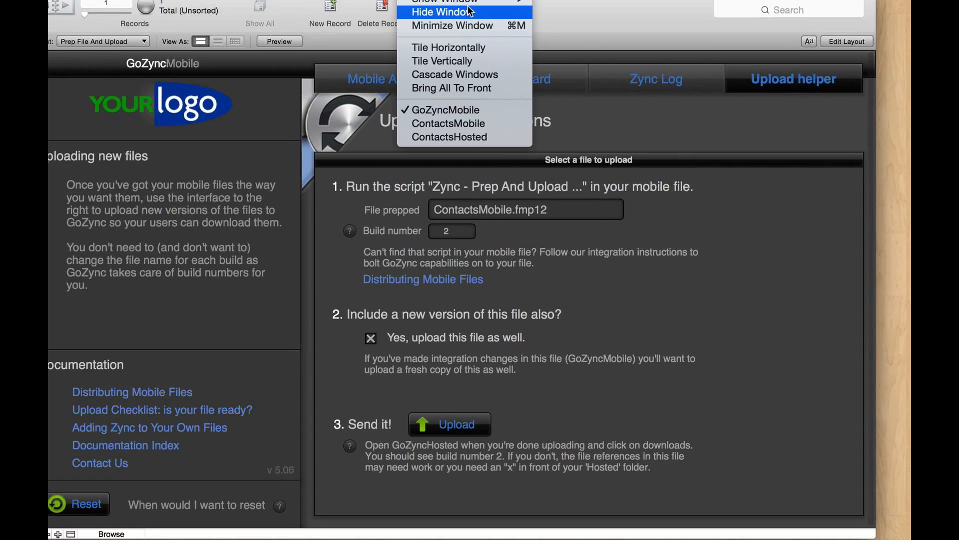
mouse_move(497, 32)
click(615, 32)
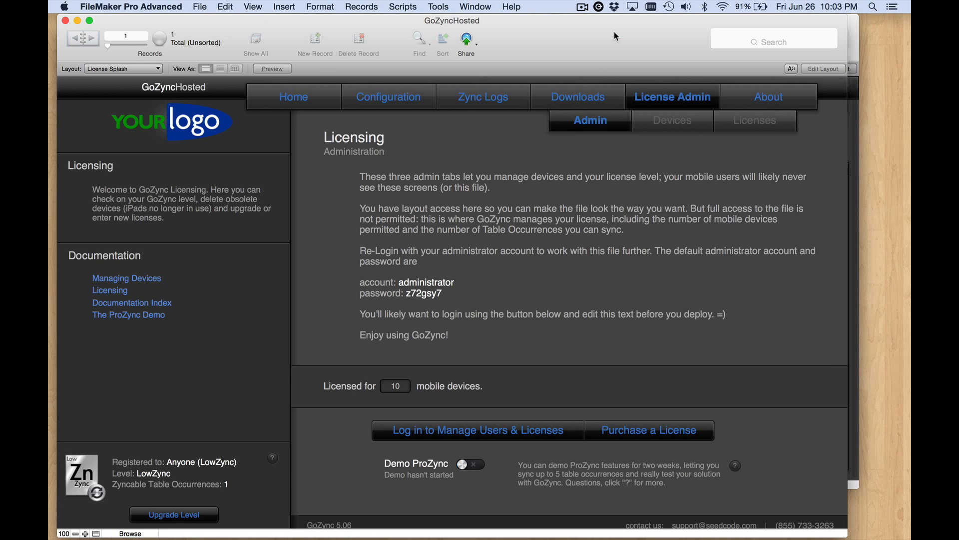
click(574, 94)
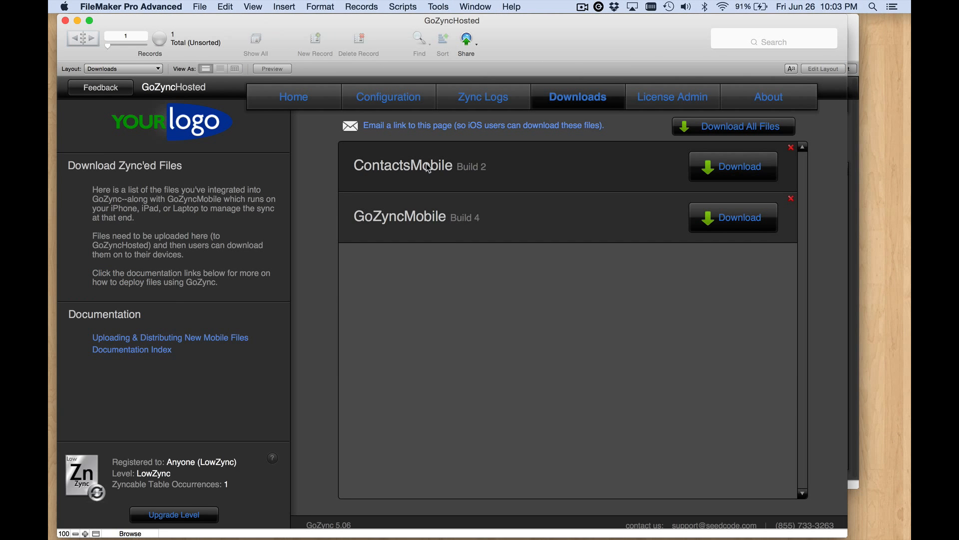